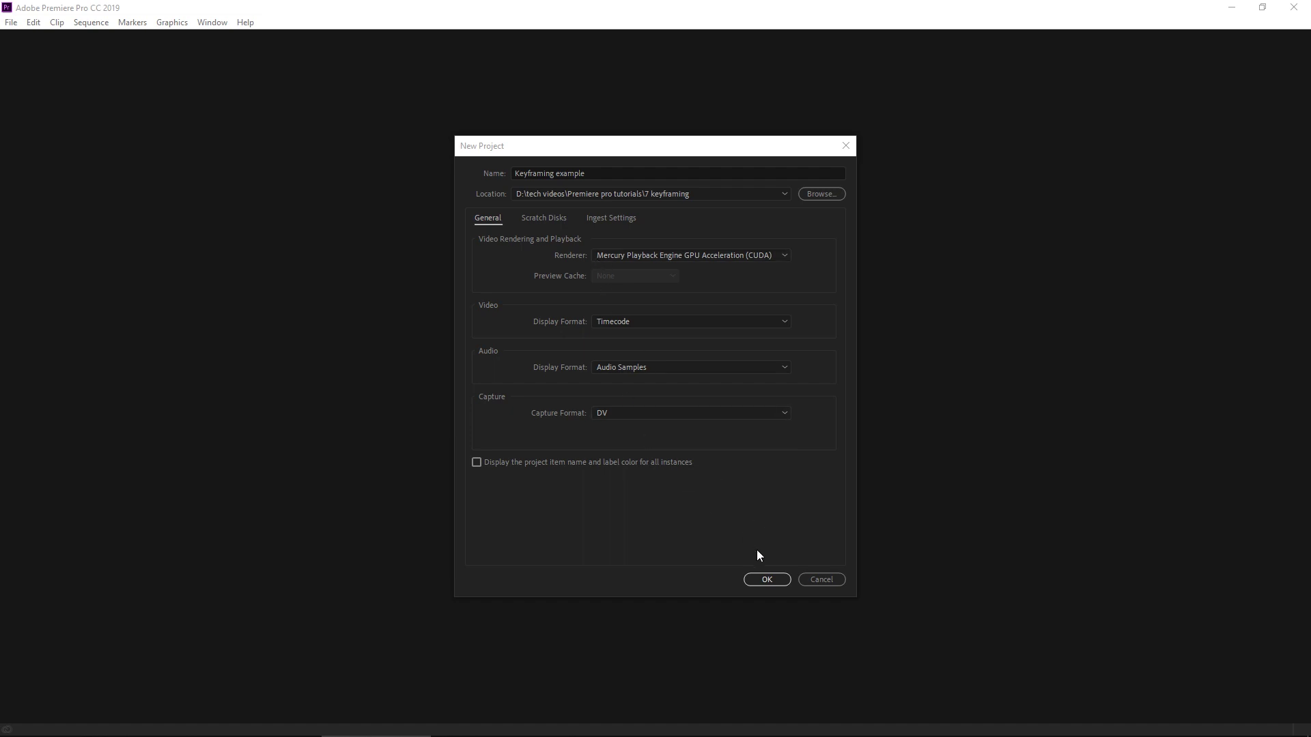
Create the Keyframing example project and add Sequence 01 using the DSLR 1080p30 preset.
click(766, 580)
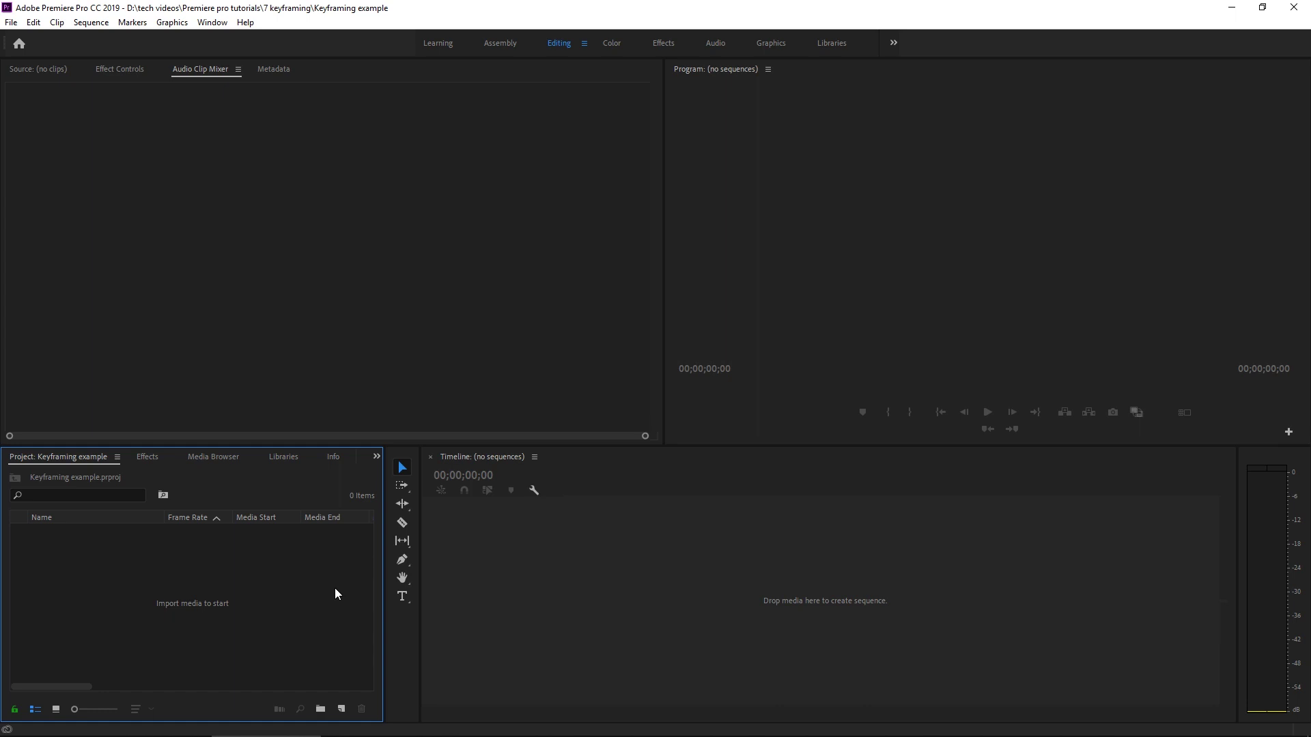
click(342, 708)
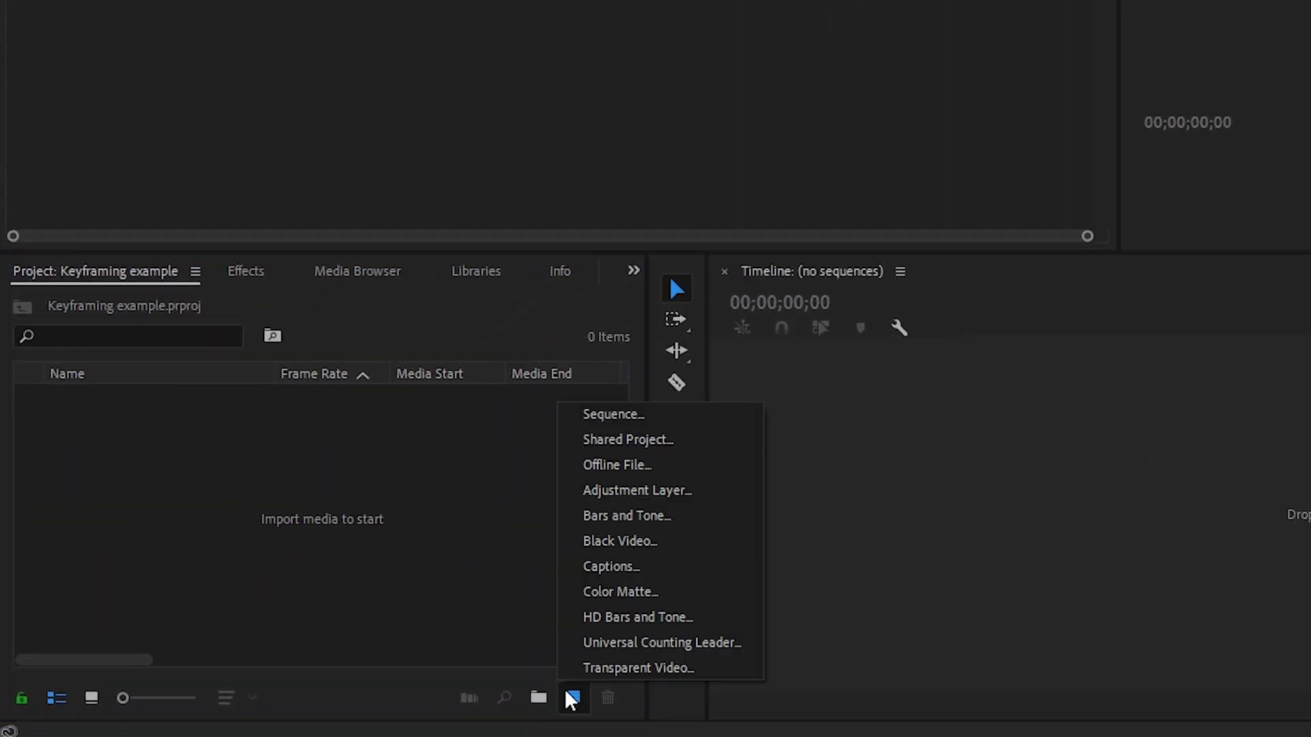
click(604, 413)
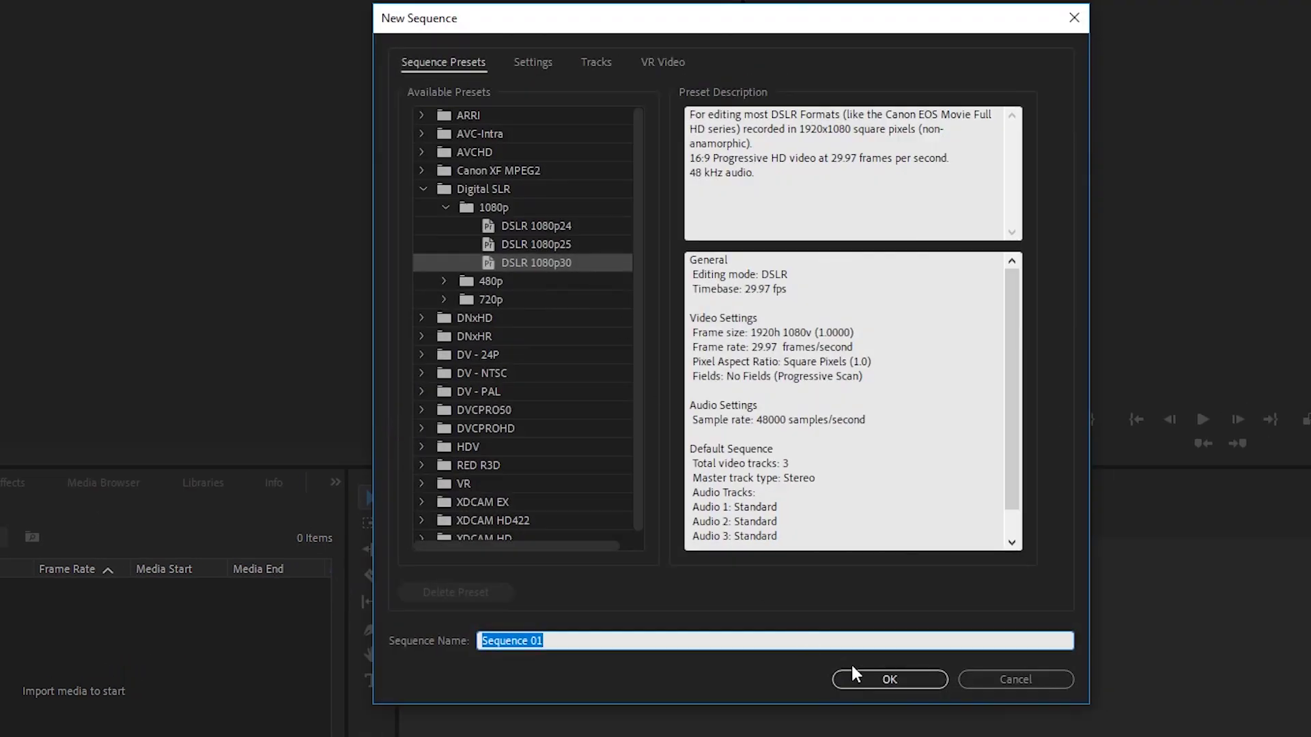
click(877, 680)
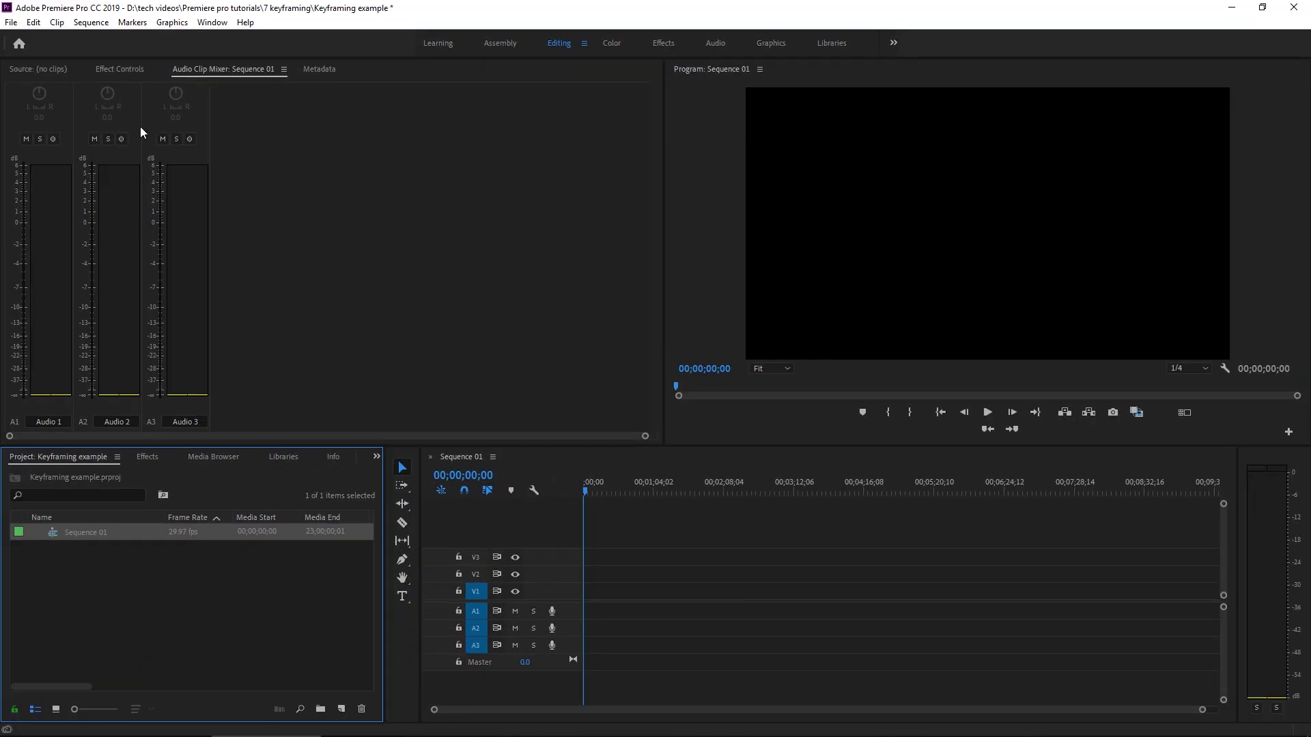
Add a title reading 'Something Cool' on the Program monitor frame.
click(116, 69)
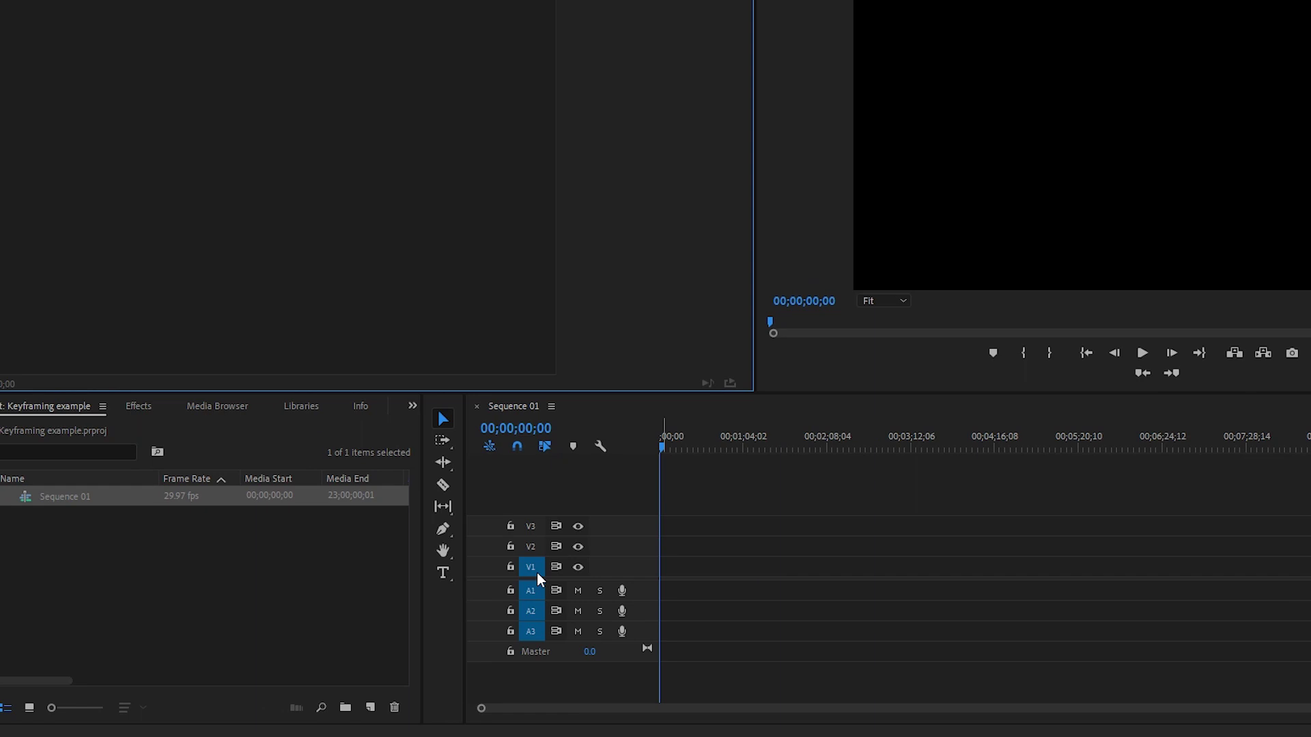
key(t)
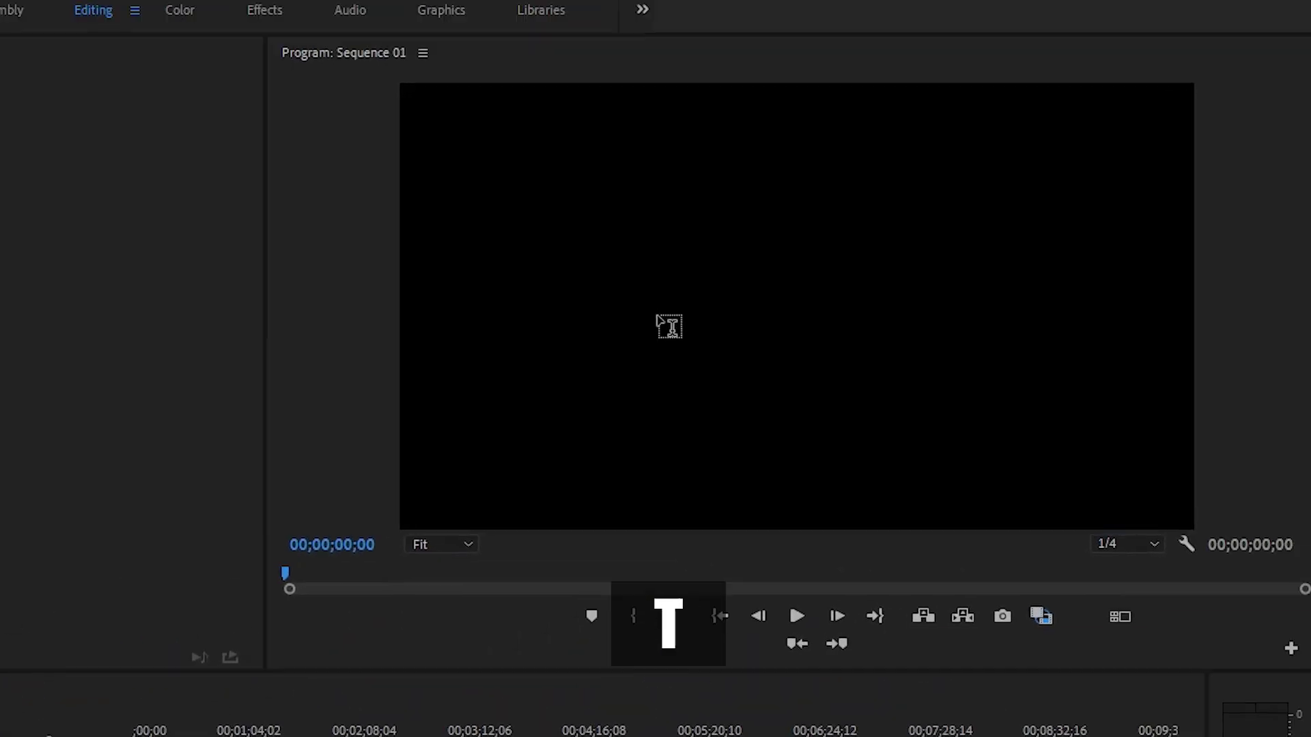
click(1070, 97)
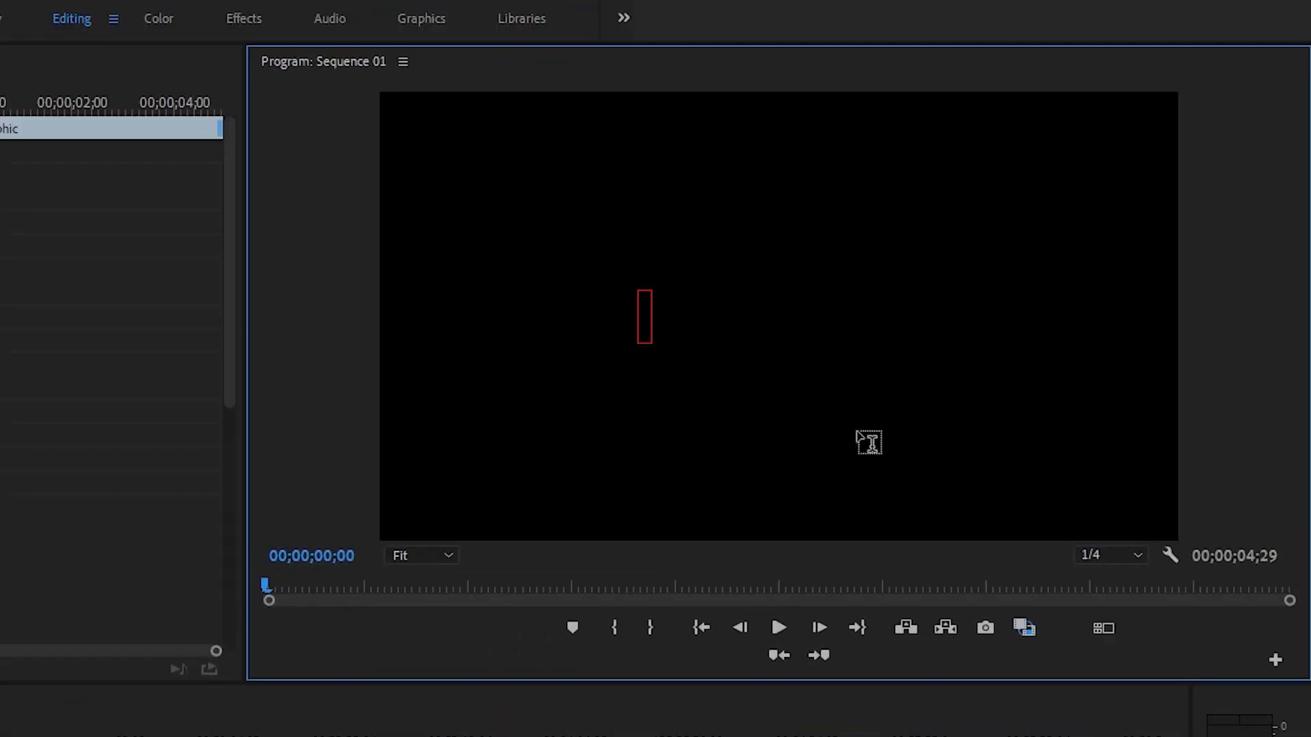
text(Something)
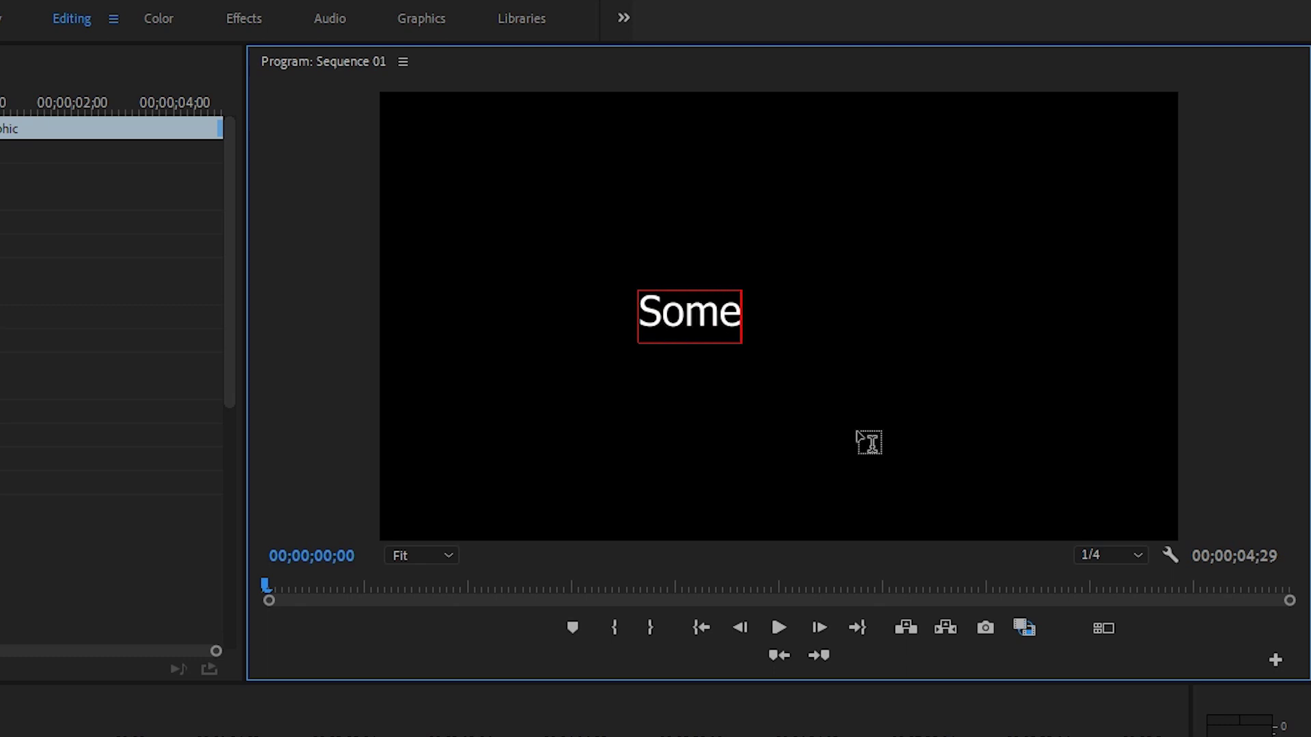
text( Cool)
key(Escape)
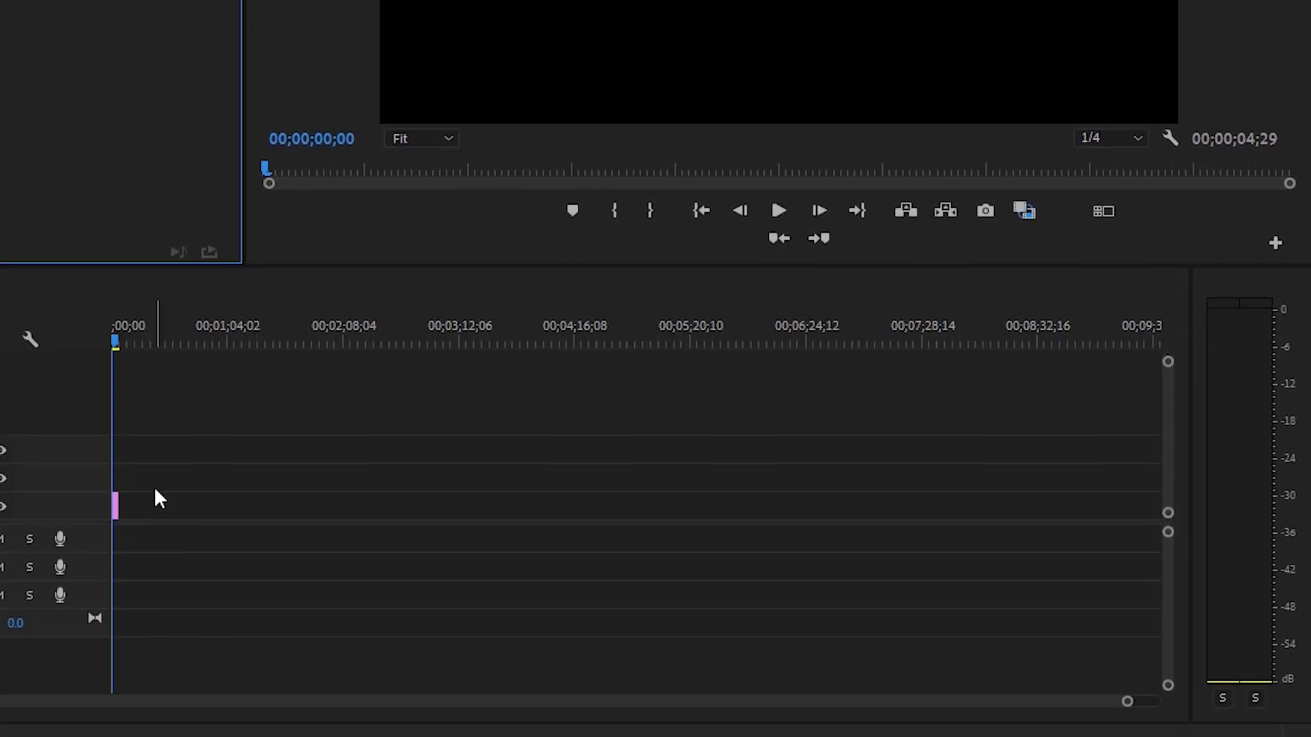
Extend the title clip in the timeline to about 6;26.
click(165, 478)
key(equal)
key(equal)
key(equal)
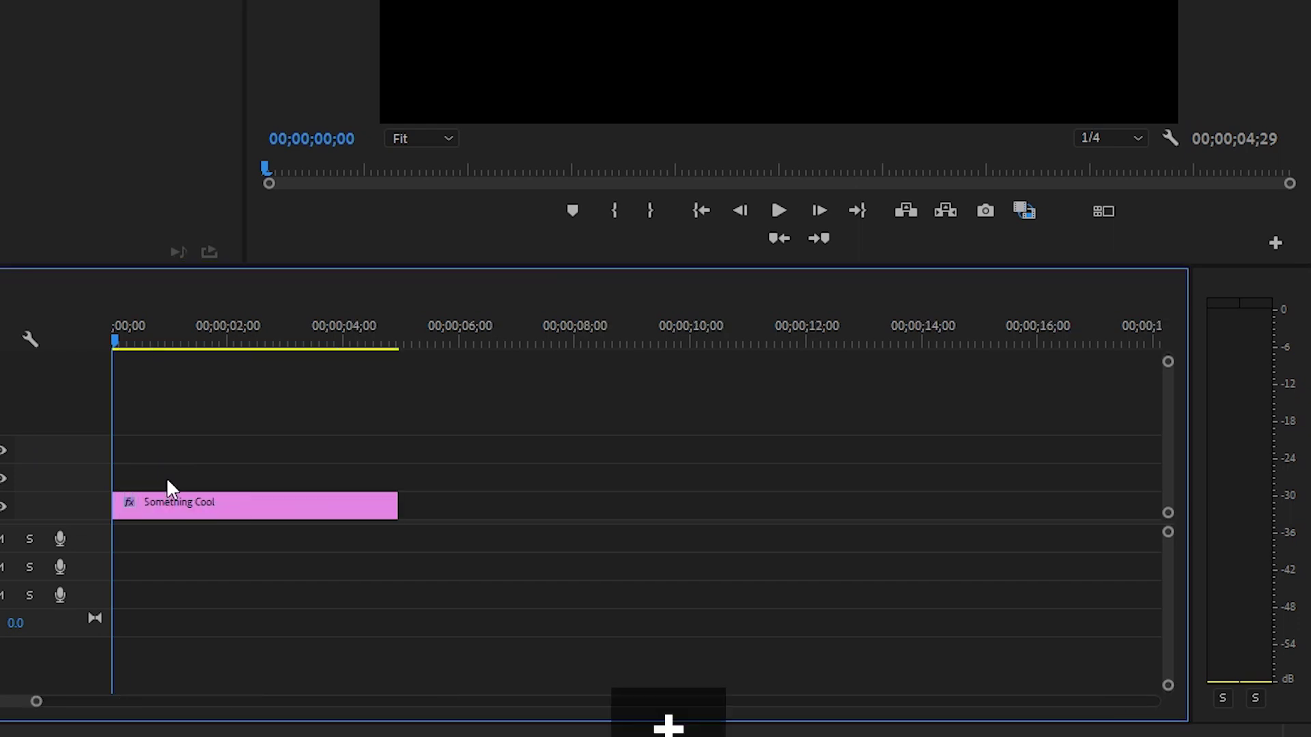
key(minus)
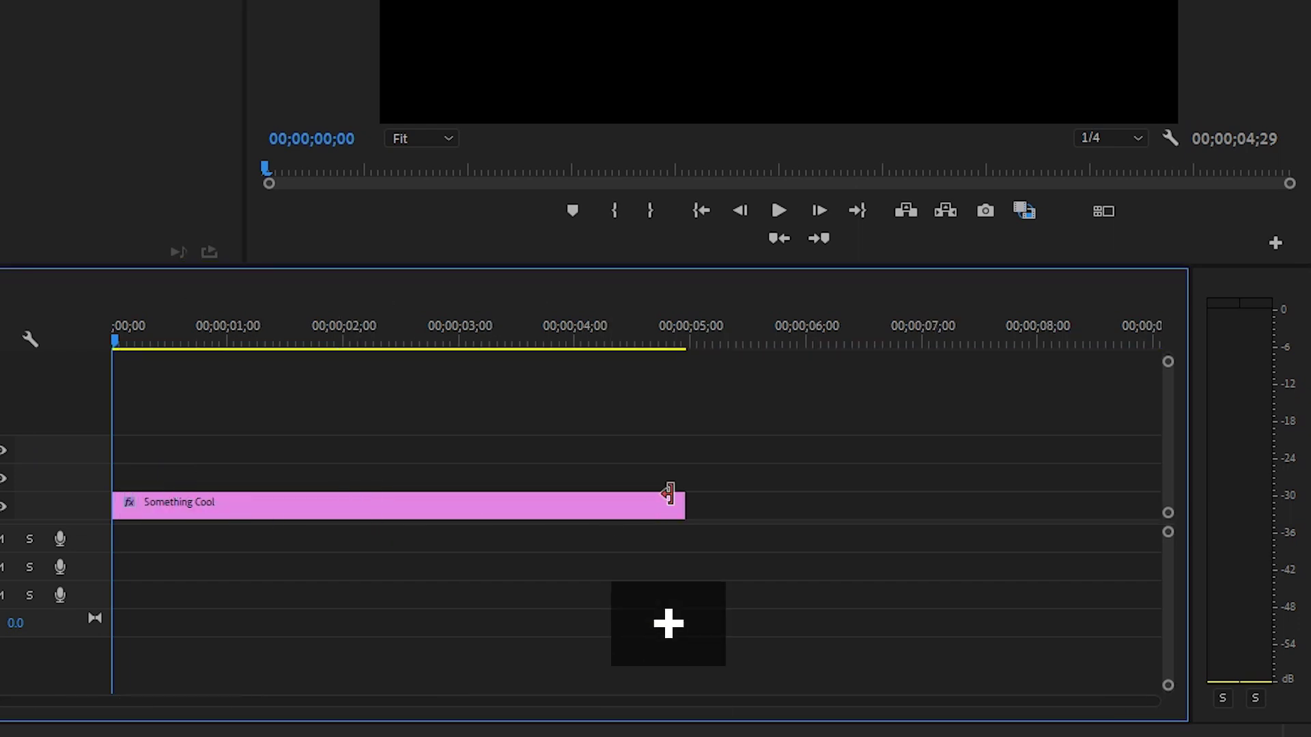
drag(681, 503, 901, 501)
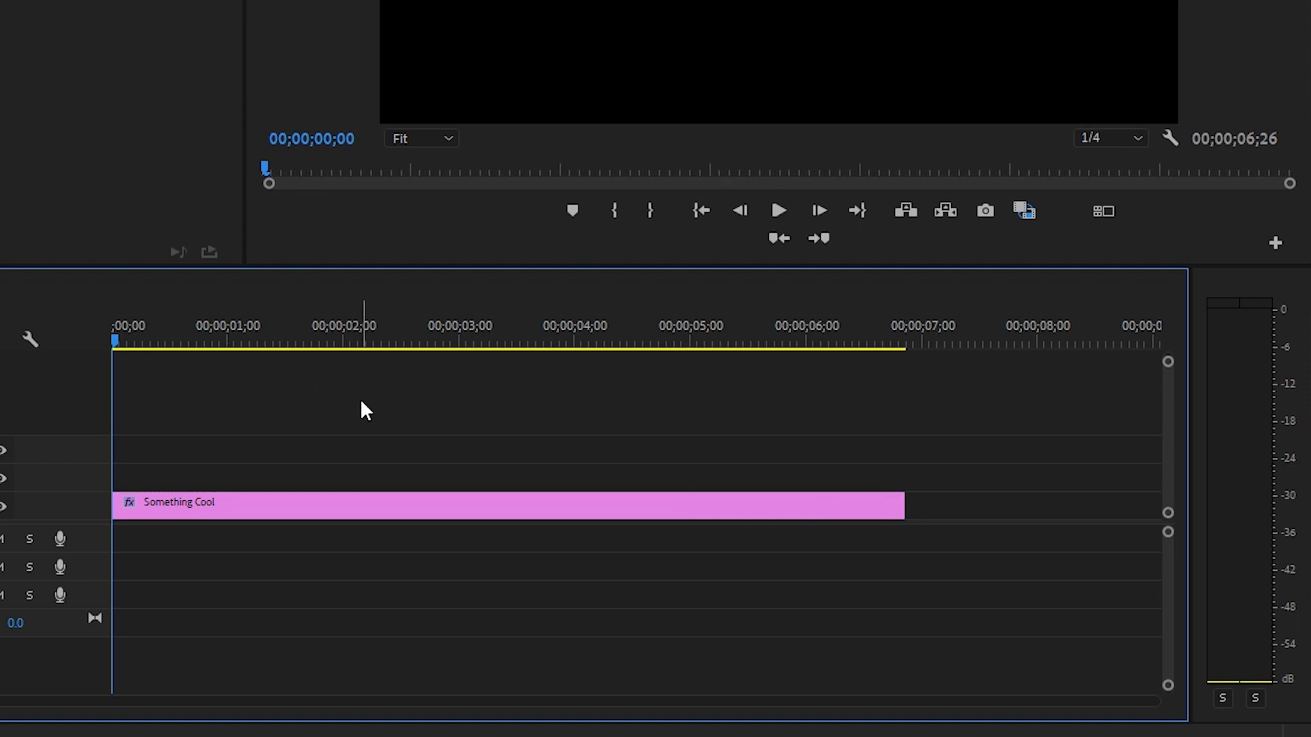
Play the sequence, select the title to show its Scale setting, and return the playhead to 00;00.
key(space)
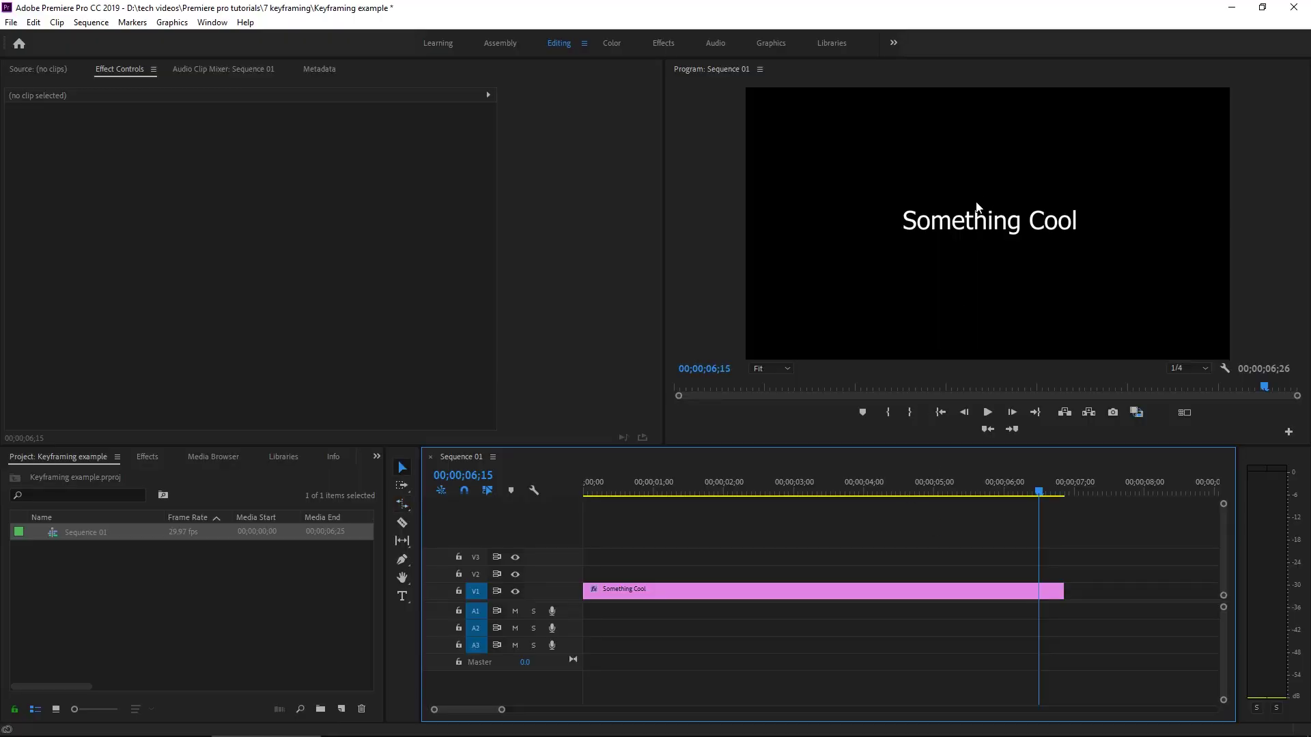
click(978, 223)
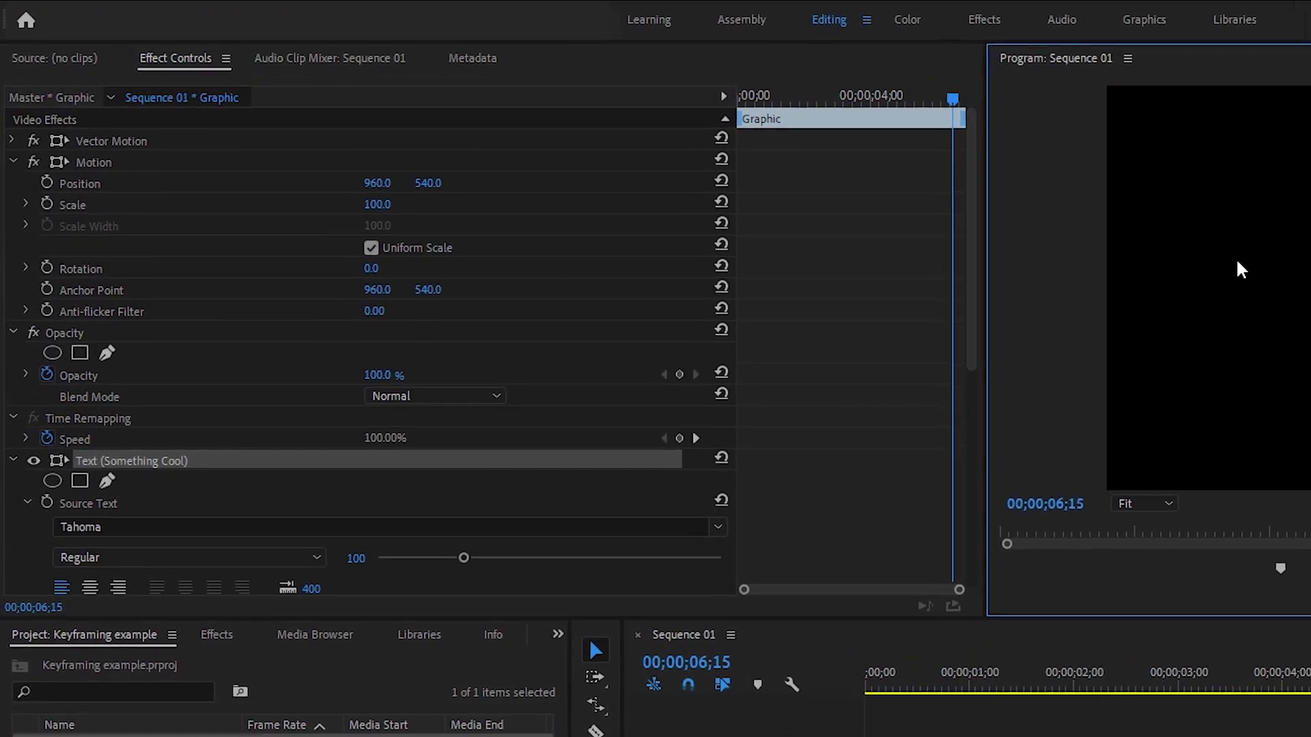
click(439, 223)
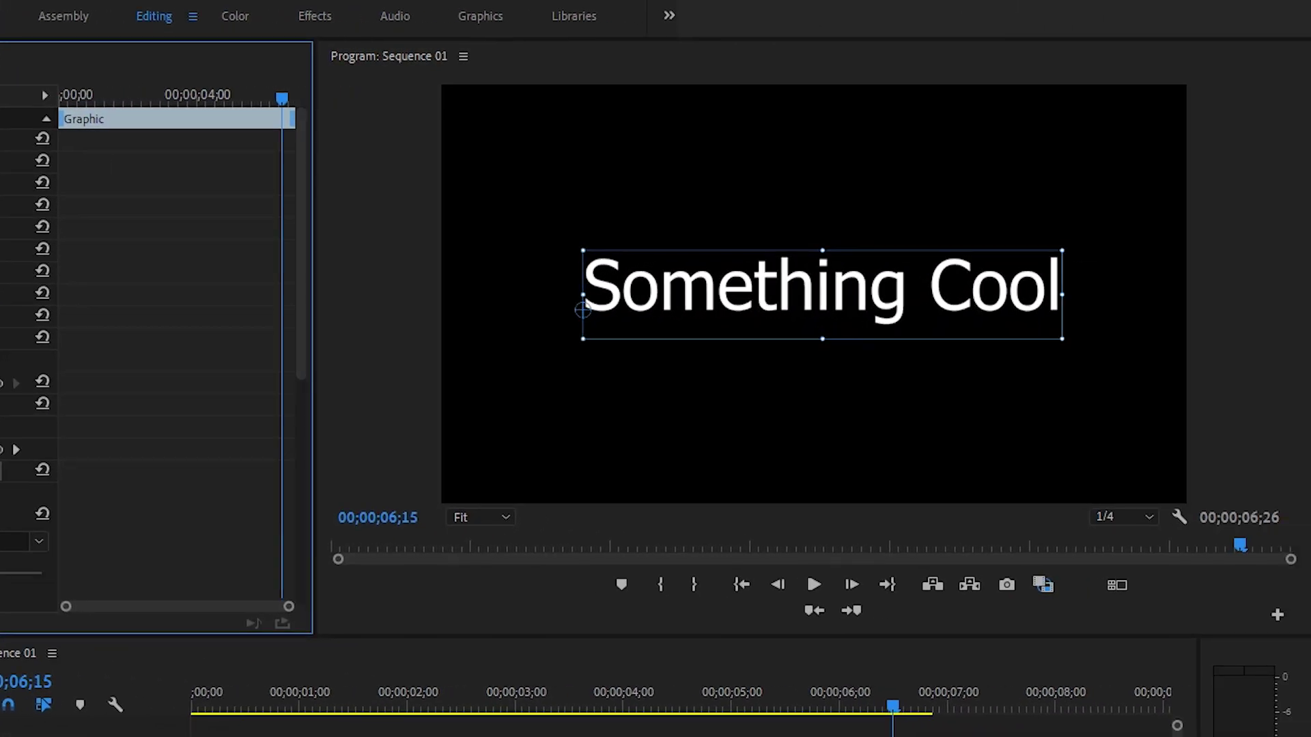
drag(0, 204, 0, 209)
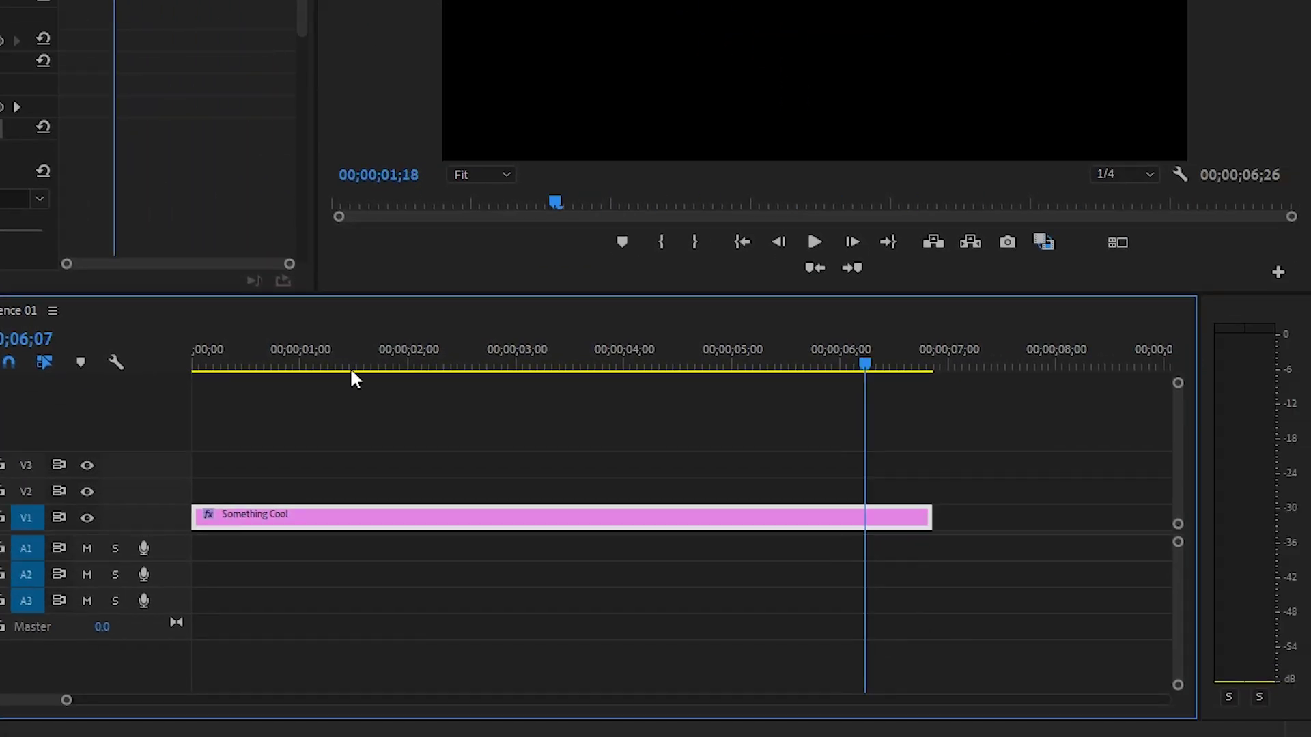
drag(352, 372, 187, 372)
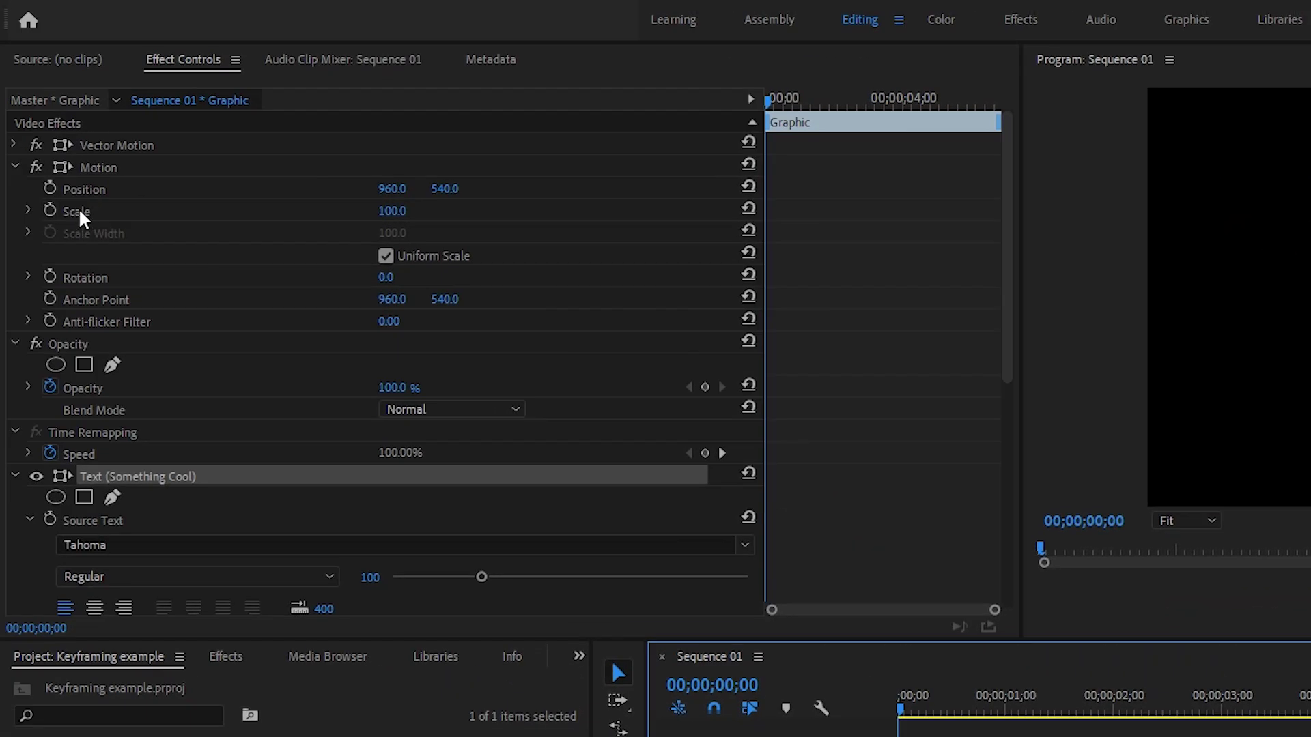
Turn on Scale keyframing with a 0 Scale keyframe at the clip start.
click(175, 60)
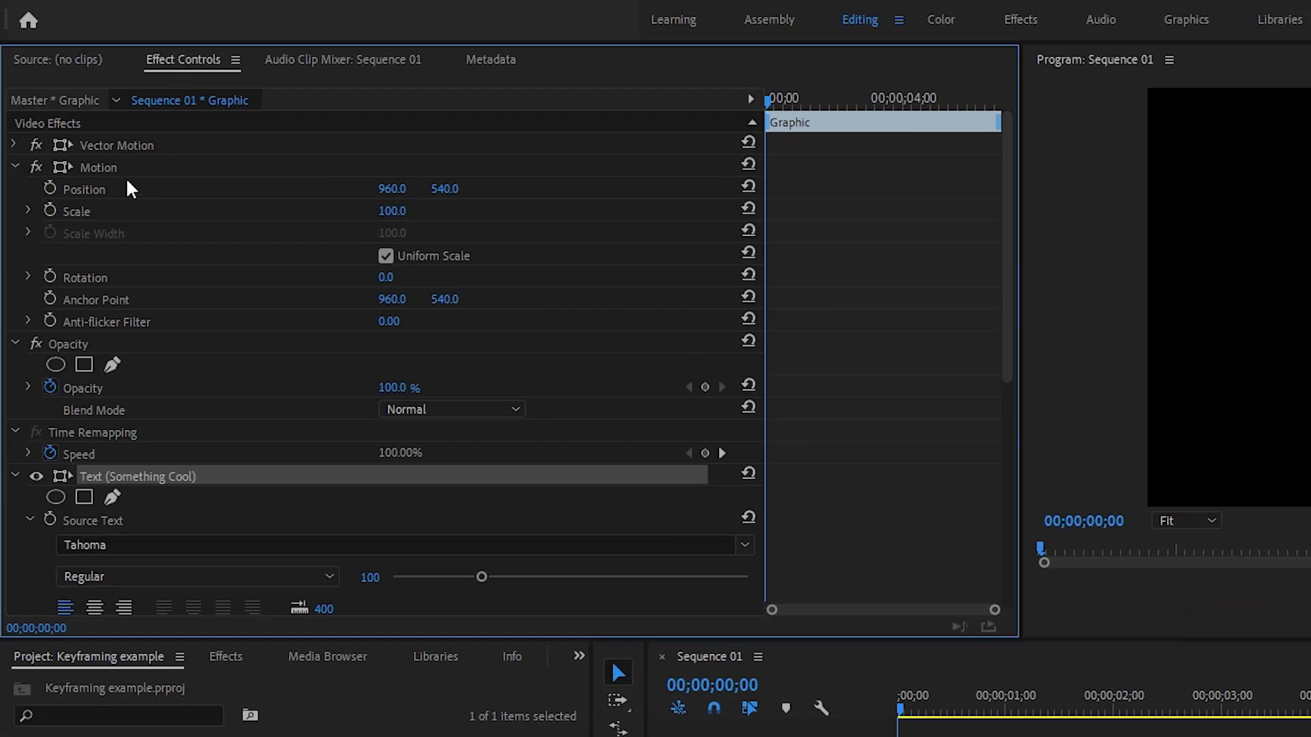
click(49, 211)
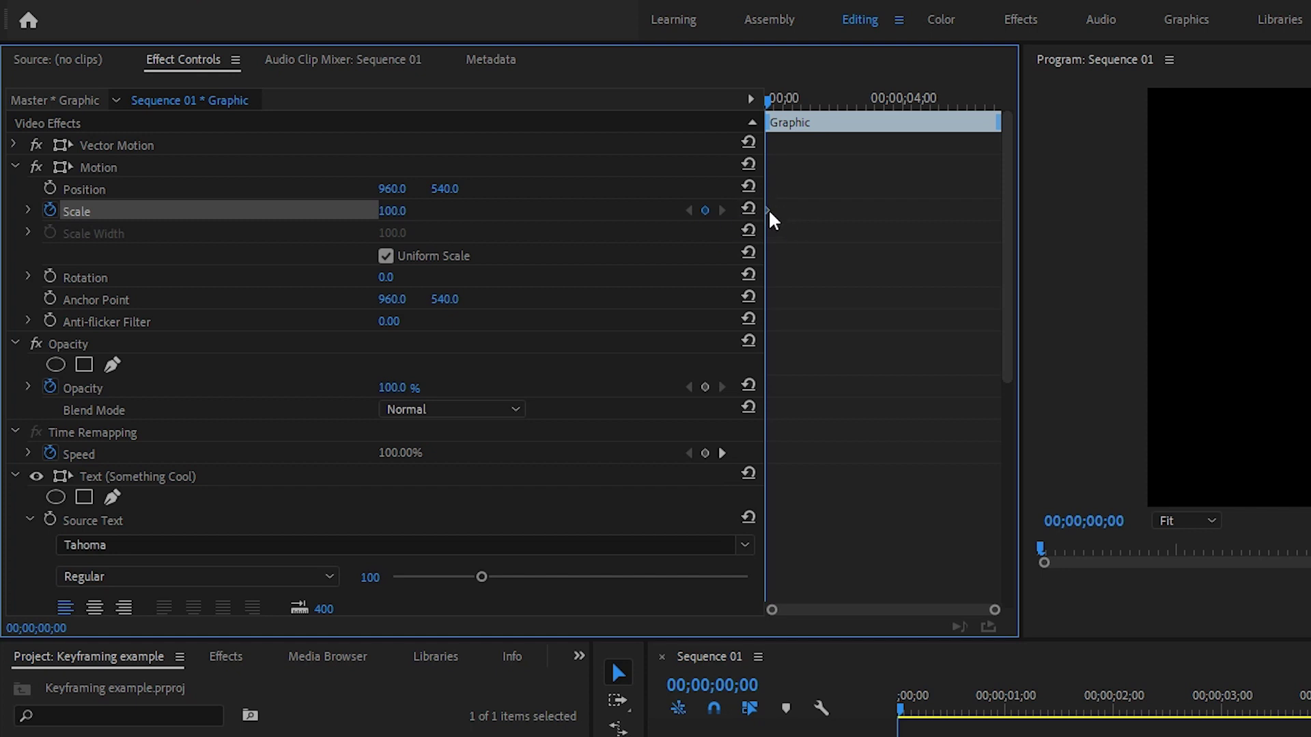
mouse_move(997, 615)
mouse_down()
mouse_move(839, 612)
mouse_move(1000, 616)
mouse_up()
click(409, 212)
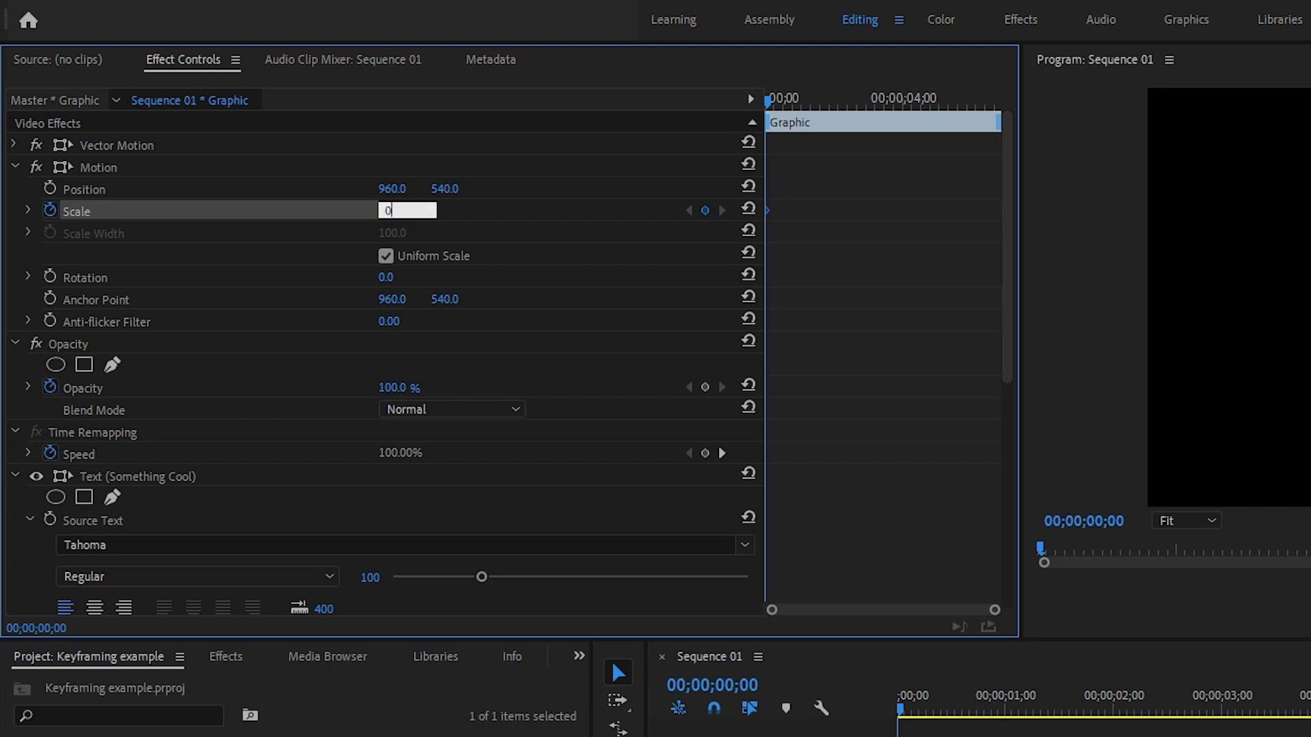
key(Return)
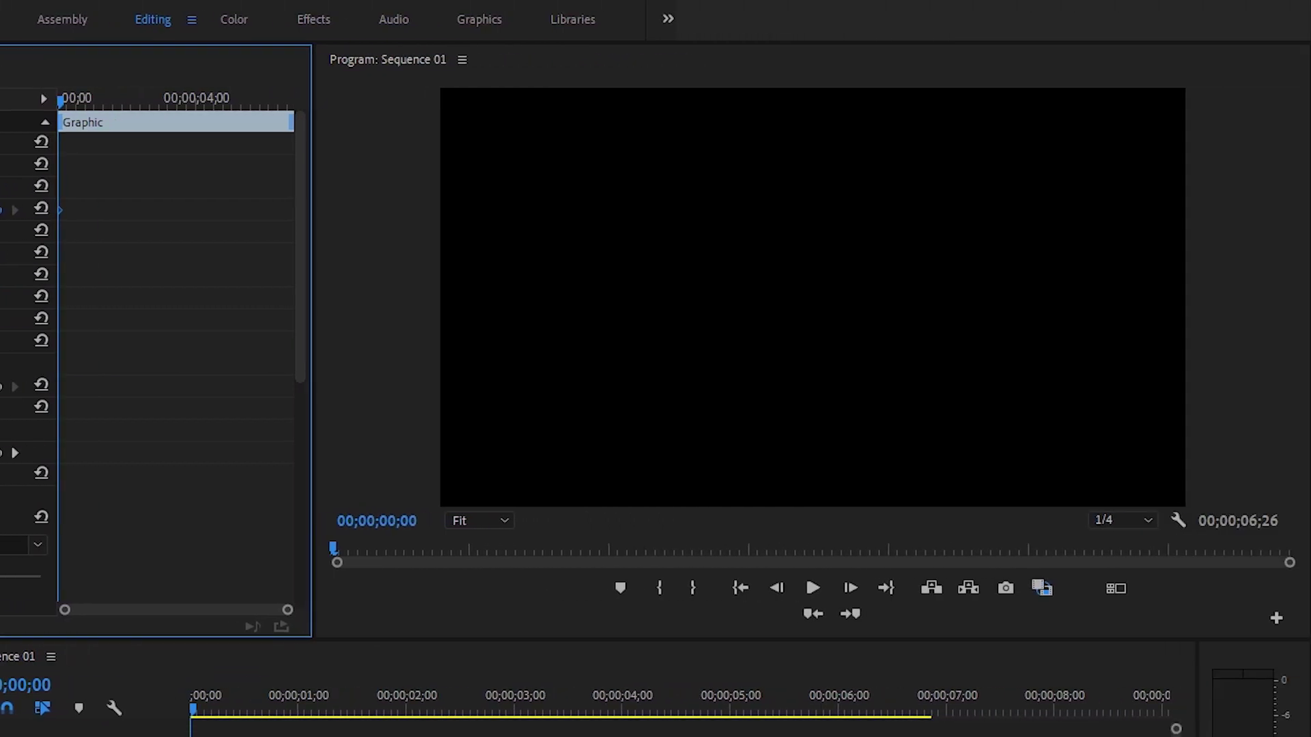
Add a Scale keyframe of 100 at 6;24, then return the playhead to the start.
drag(195, 715, 814, 715)
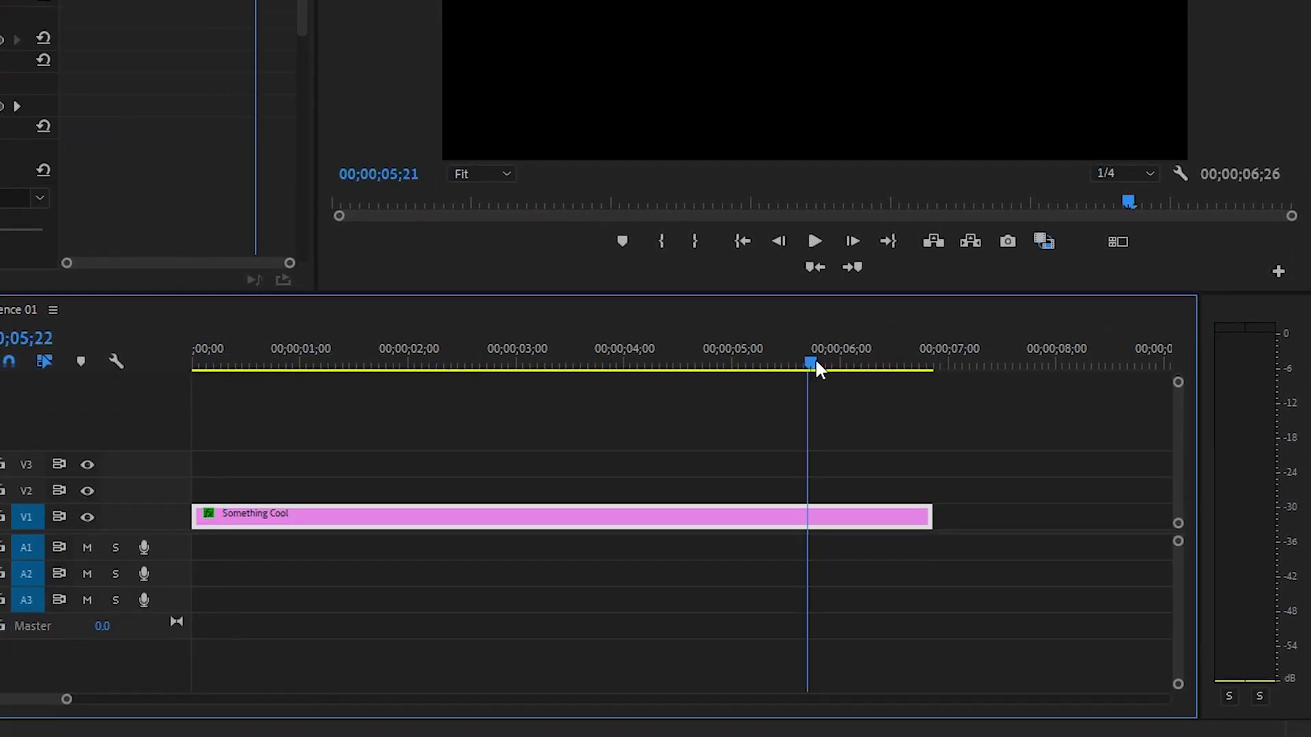
drag(817, 368, 928, 365)
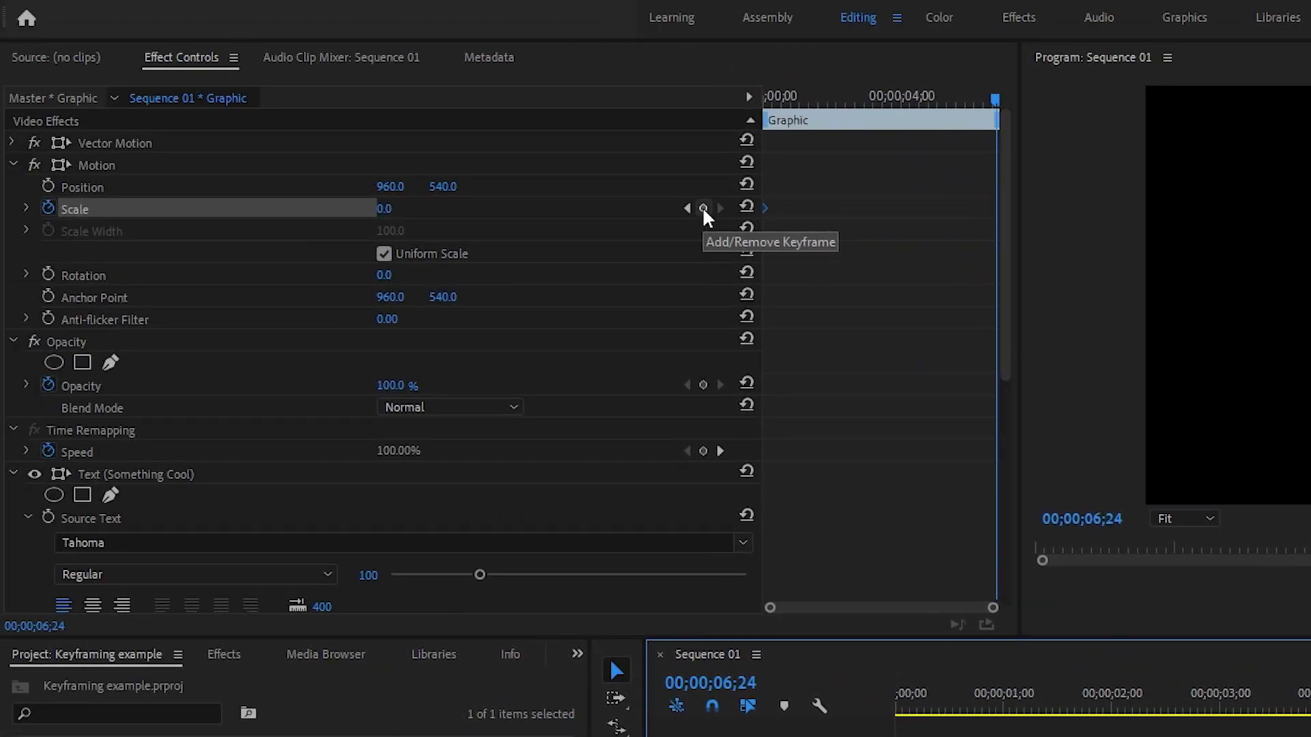
click(703, 208)
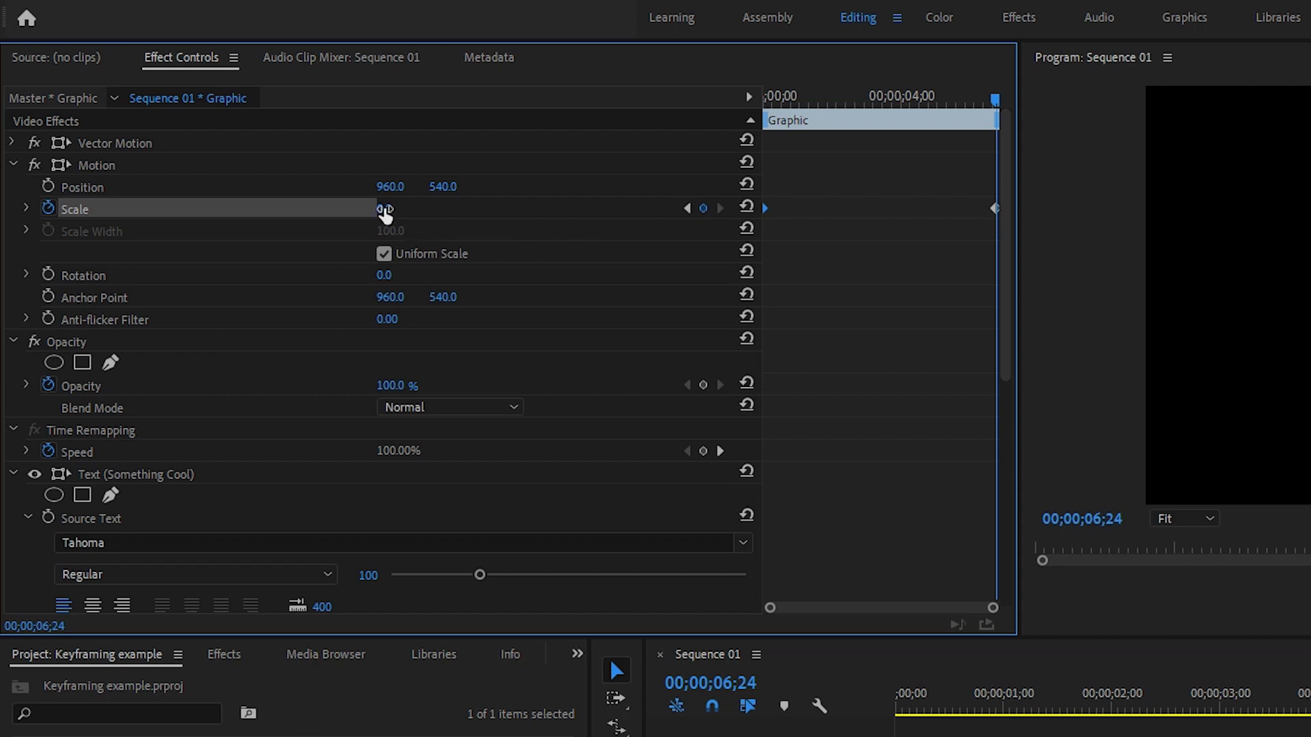
click(405, 204)
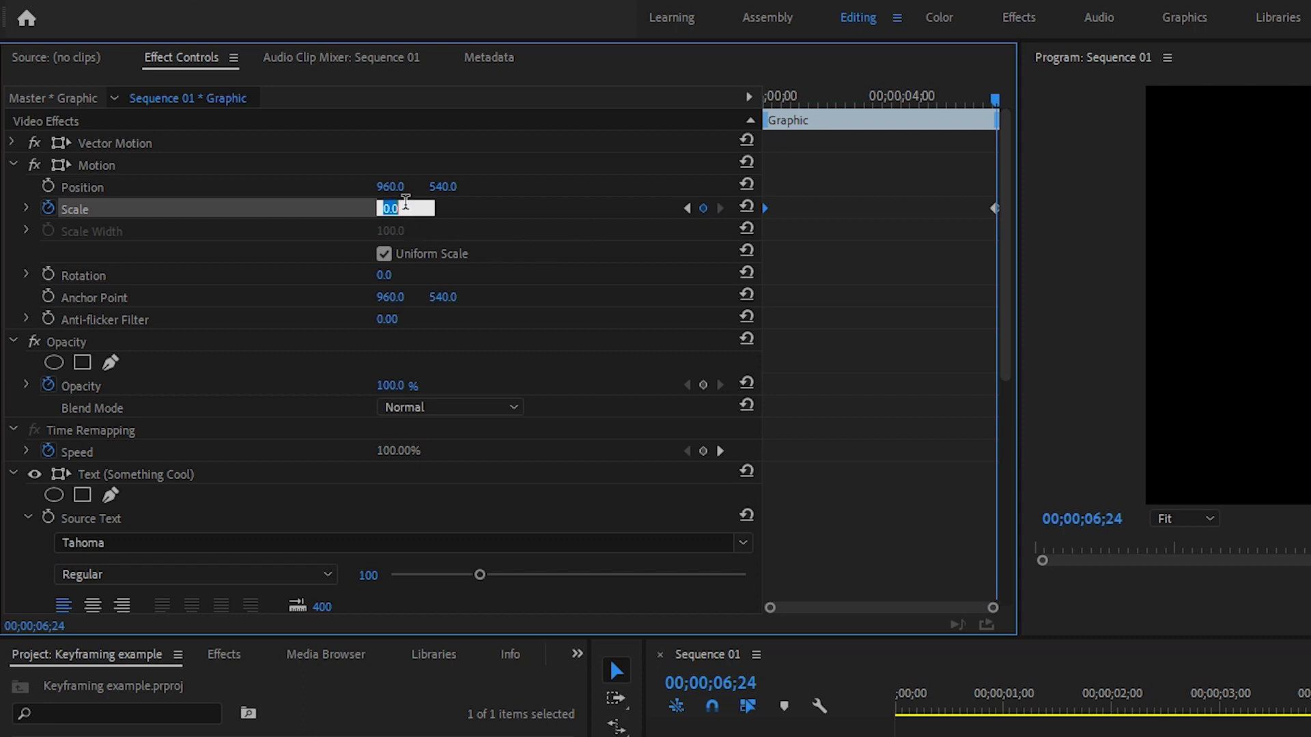
text(100)
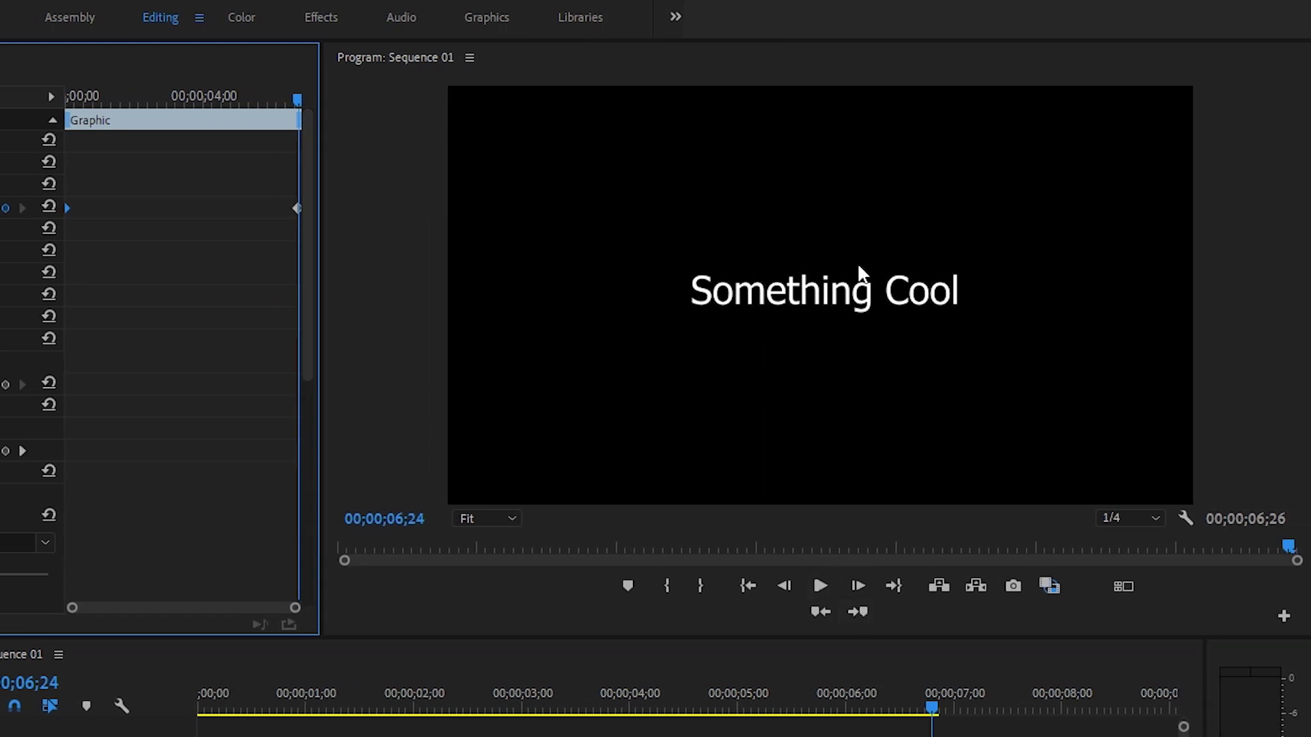
drag(934, 710, 198, 710)
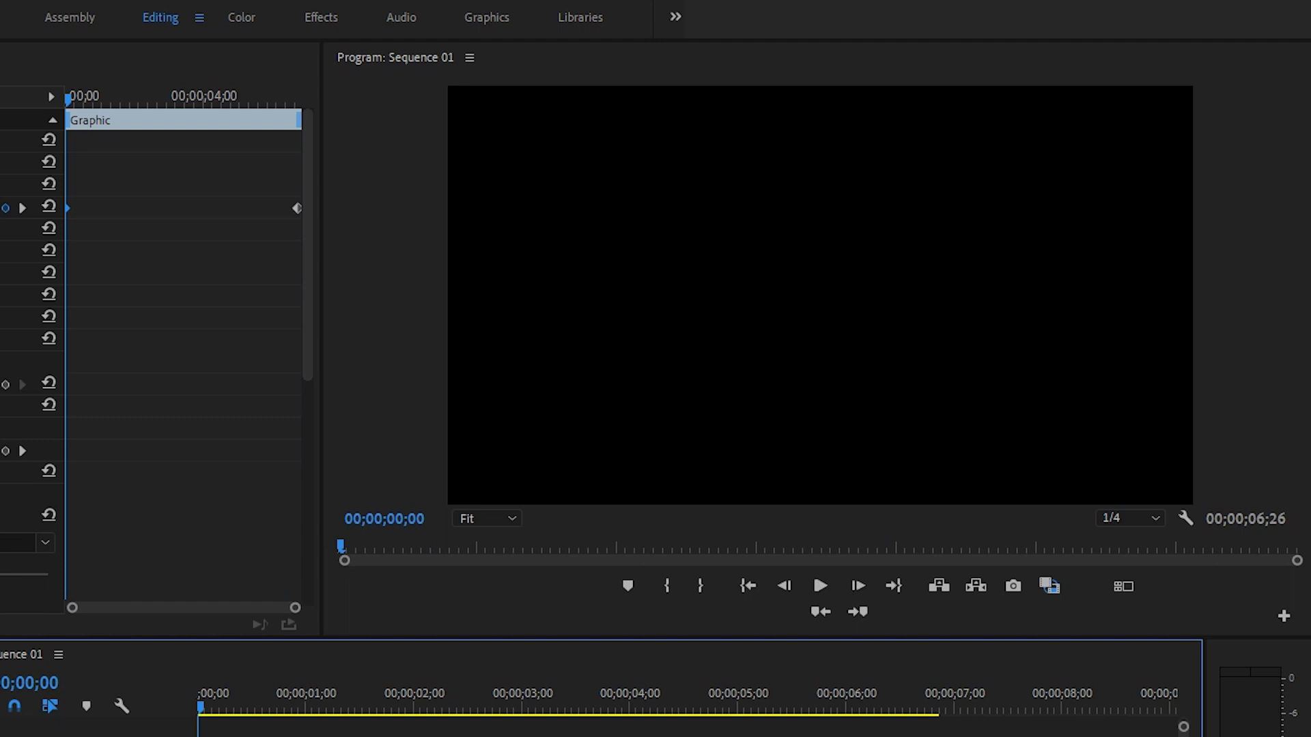
Play the scale-up, step one frame, and zoom the keyframe view onto the first two frames.
key(space)
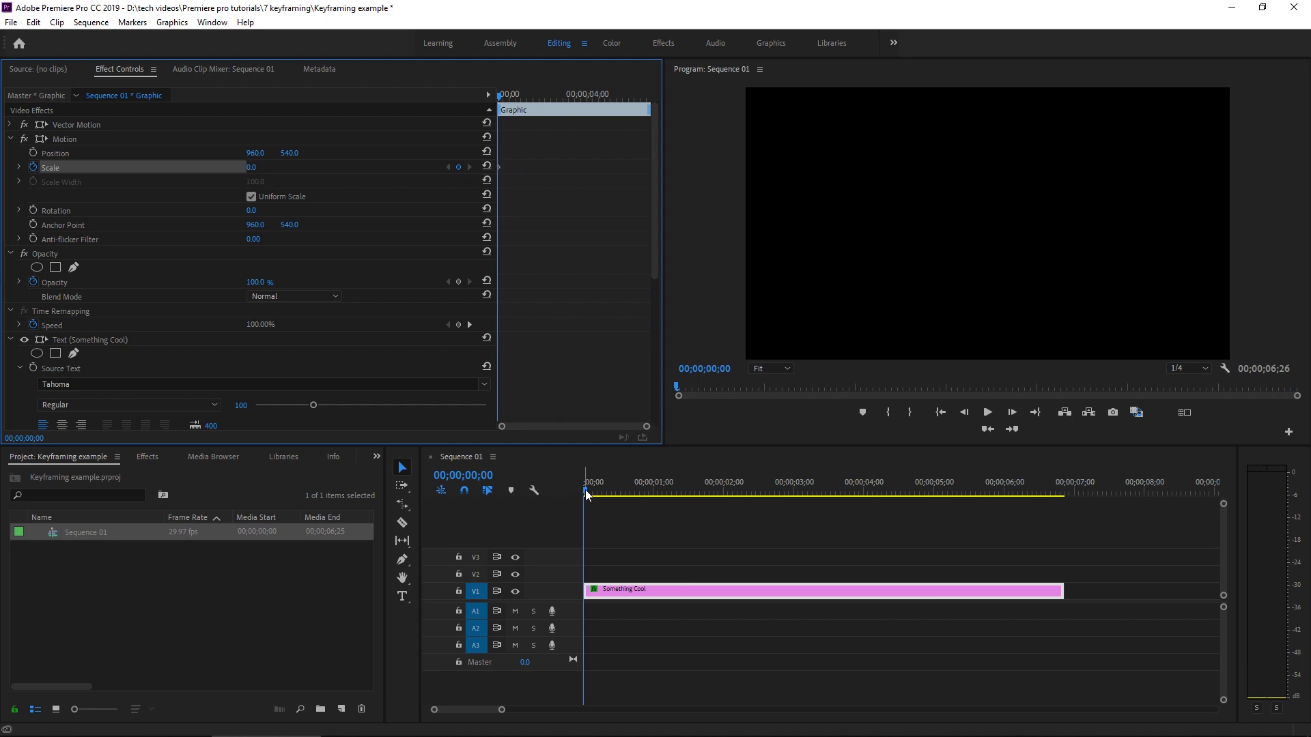
key(Right)
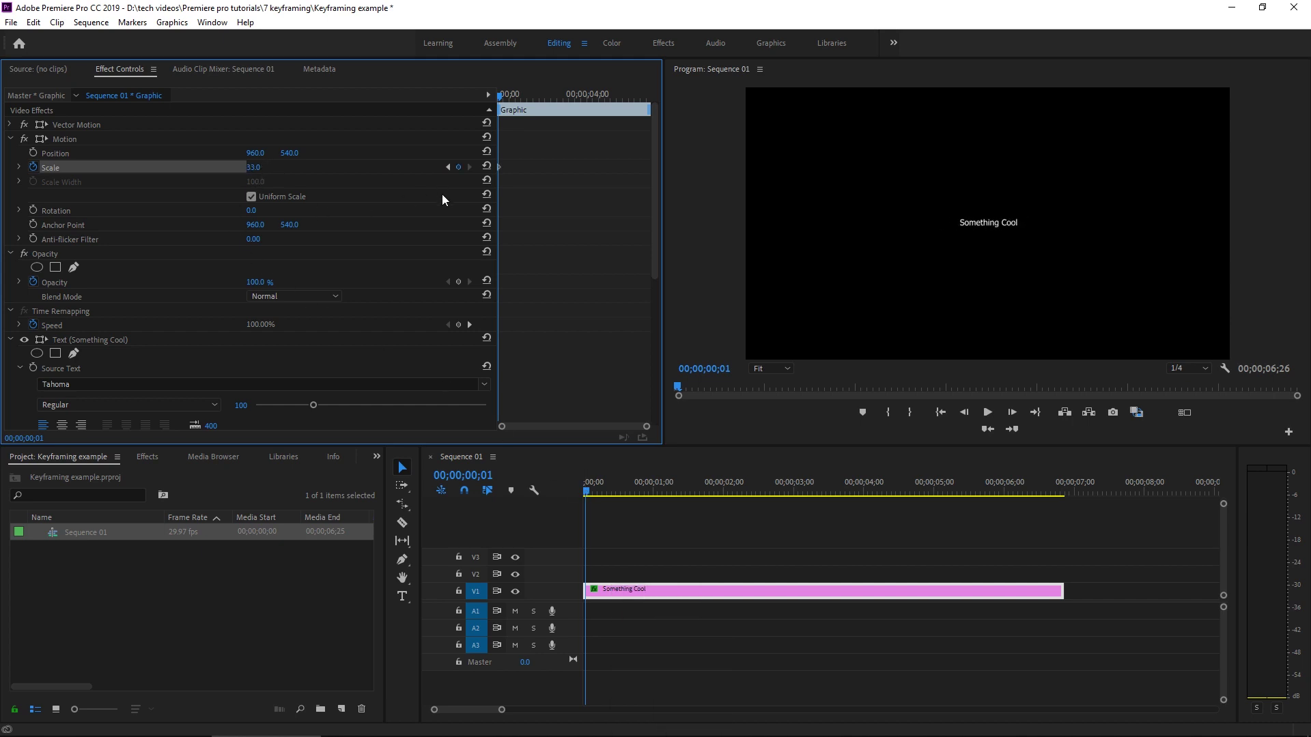
drag(645, 426, 580, 427)
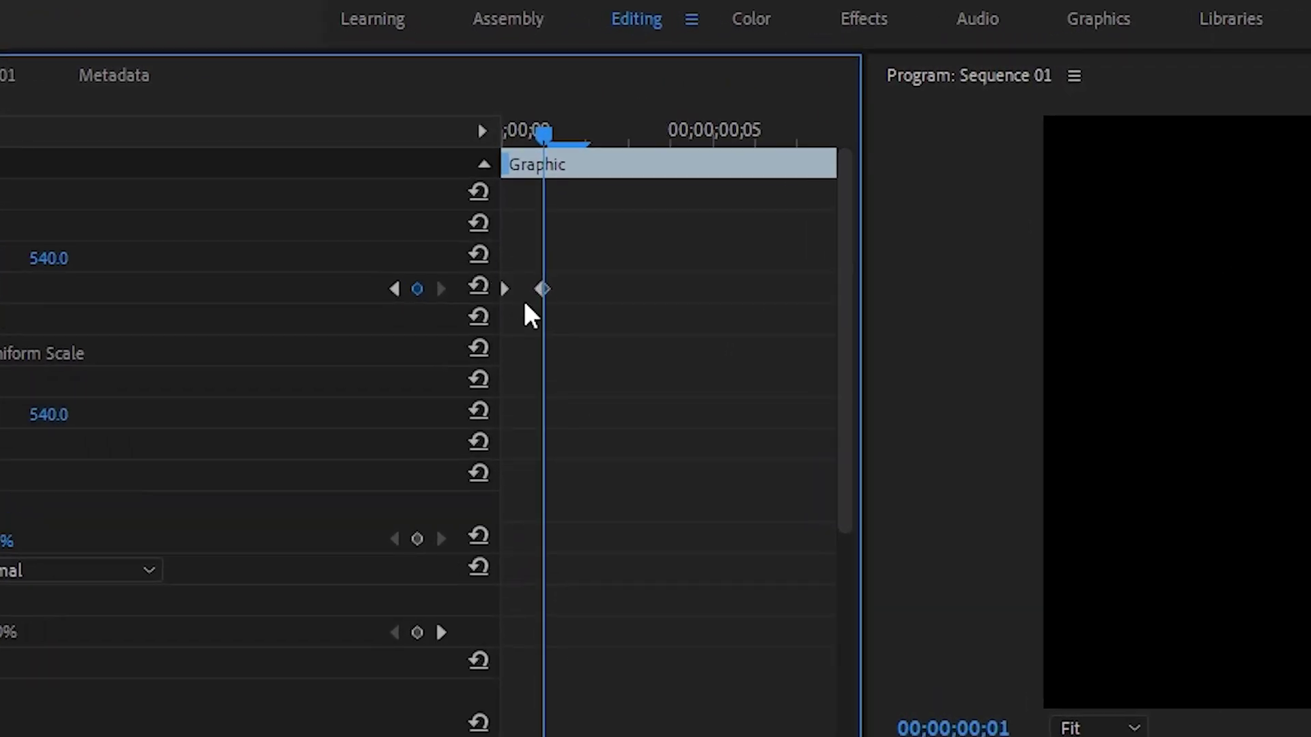
click(583, 144)
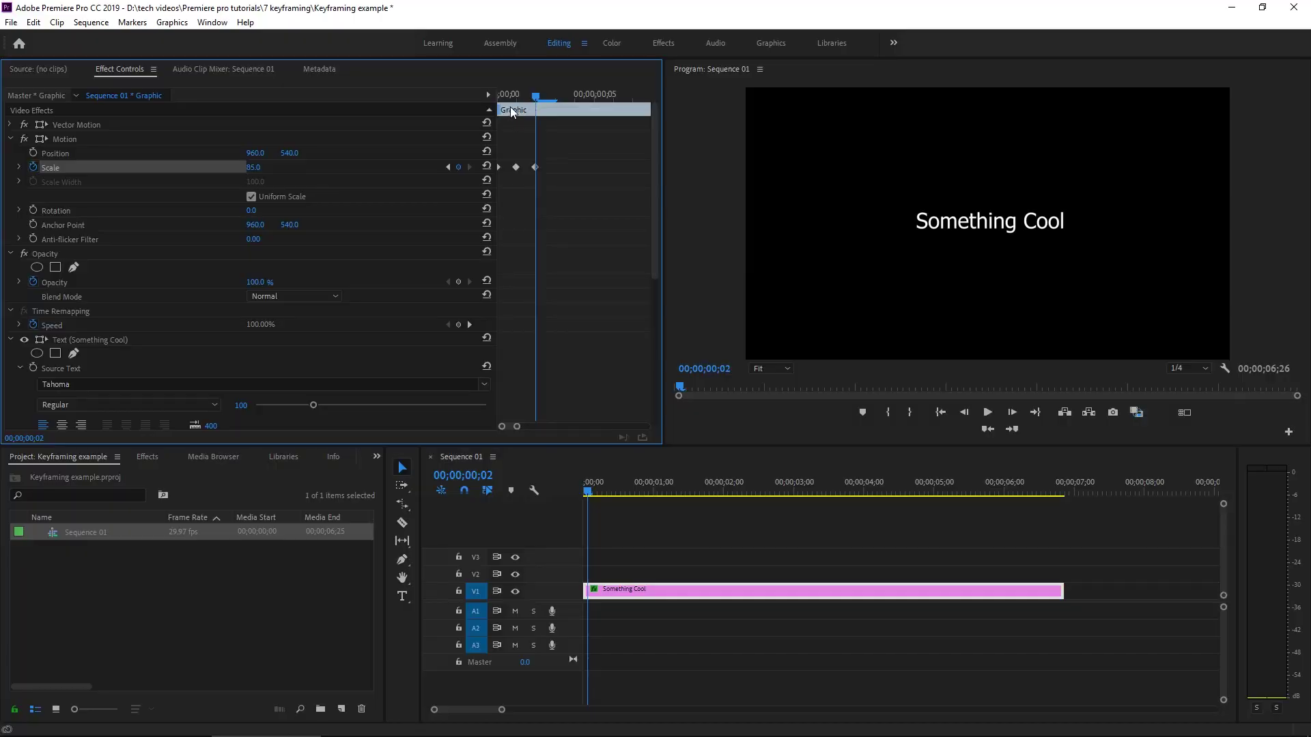
Select and delete the Scale keyframes at the start of the clip.
drag(530, 93, 497, 93)
drag(566, 190, 487, 157)
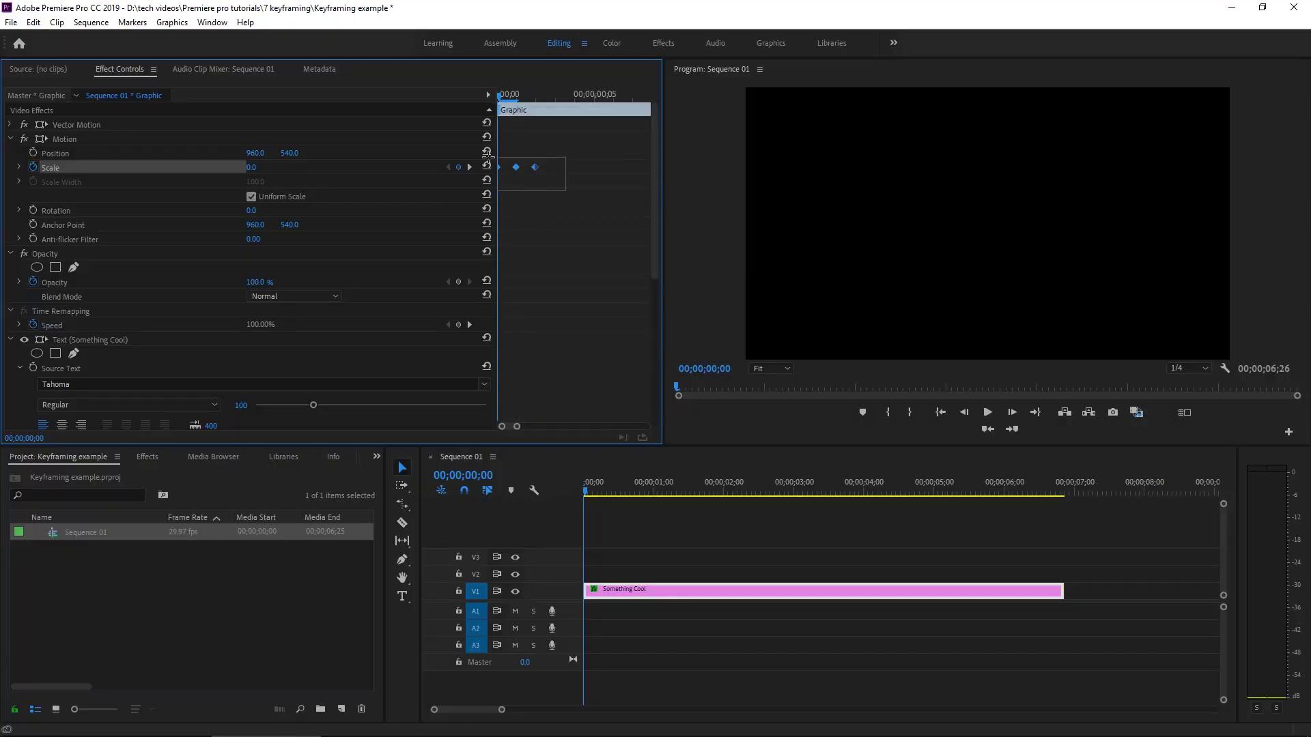
key(Delete)
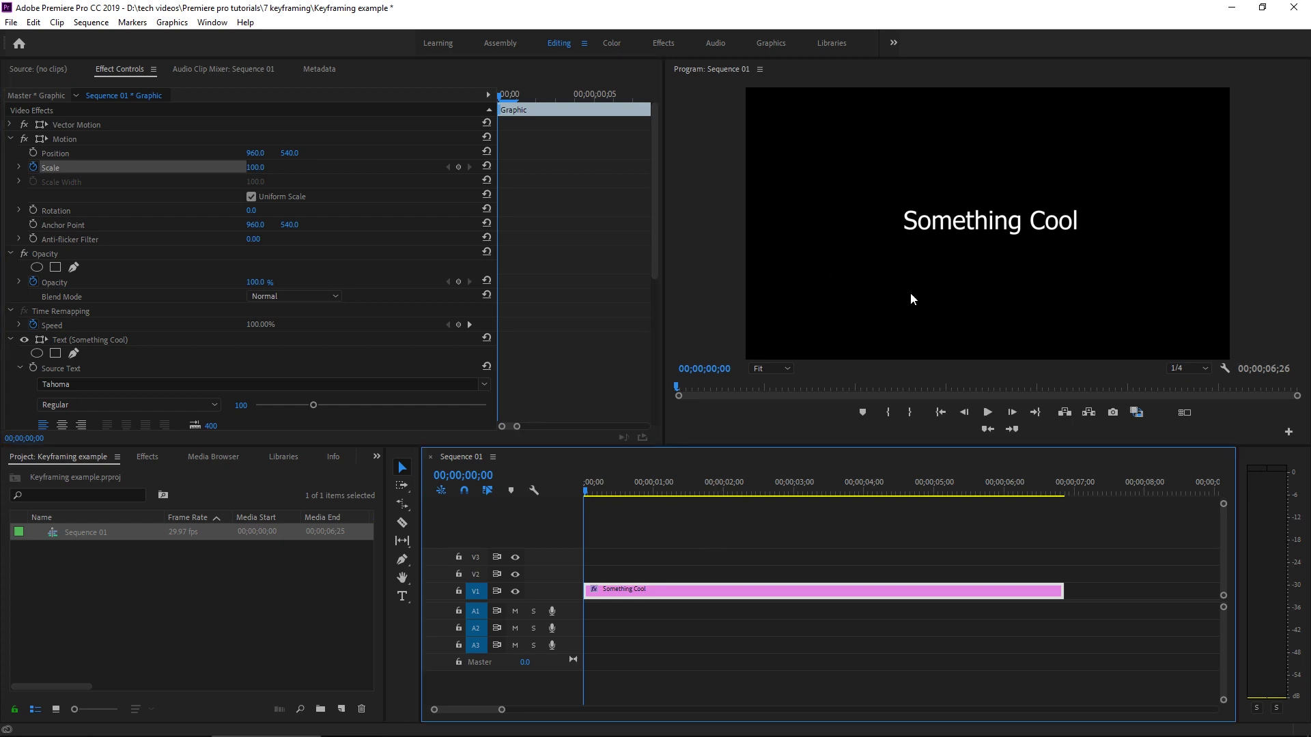
Try an 8% Scale value on the Something Cool text.
click(263, 174)
text(8)
key(Return)
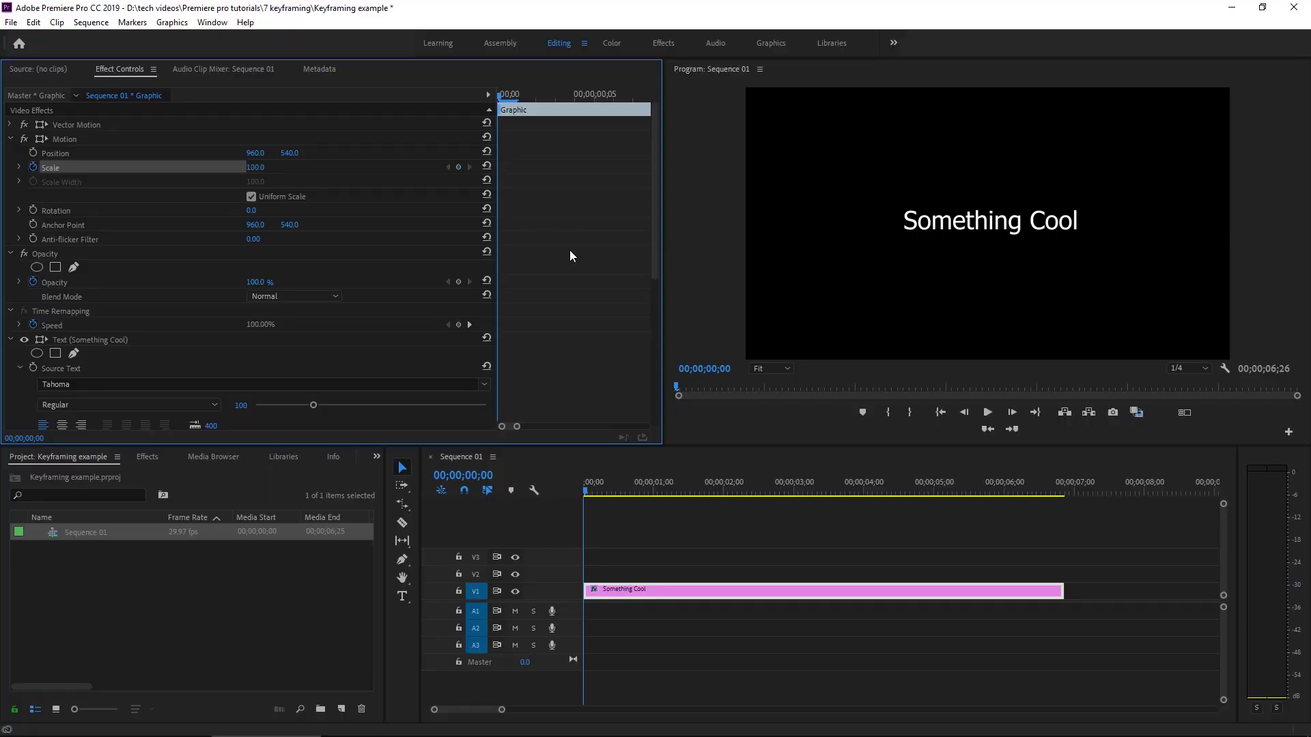
click(617, 498)
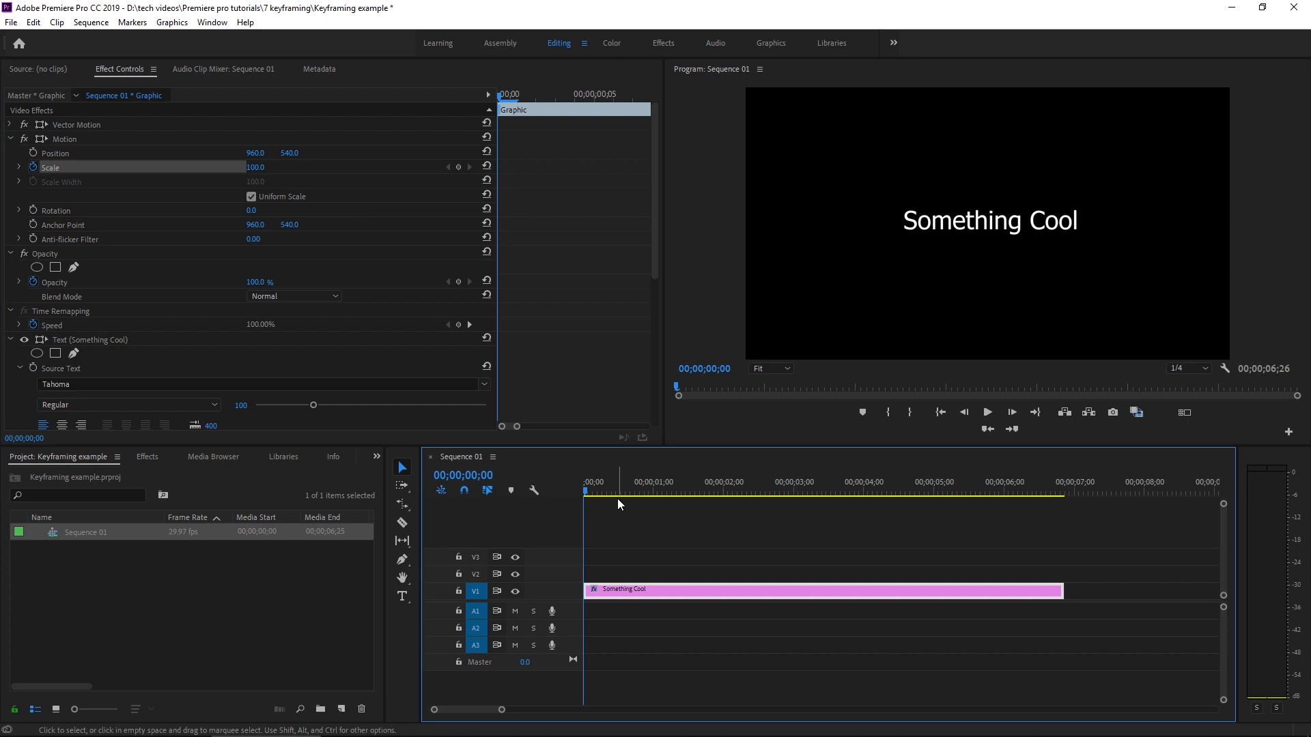
Keyframe Scale at 0 at the clip start and 115 at 3;00.
click(457, 167)
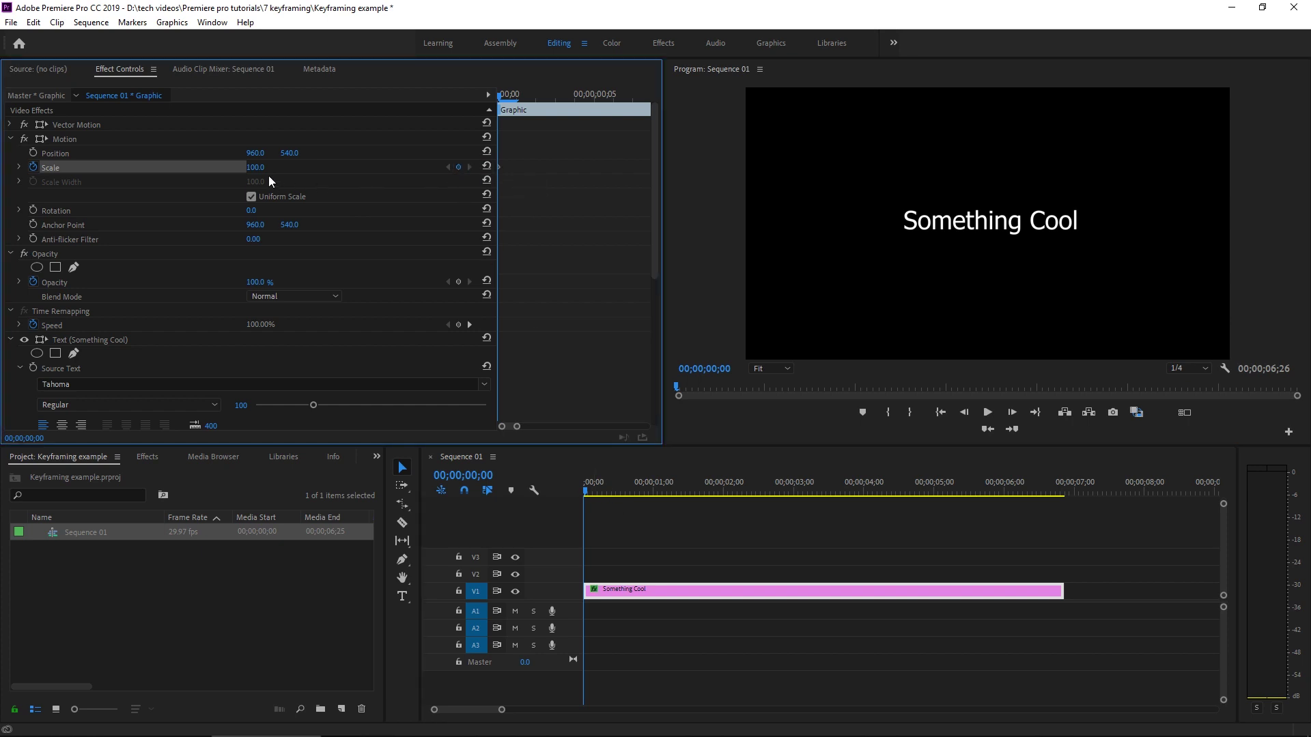
drag(268, 175, 225, 175)
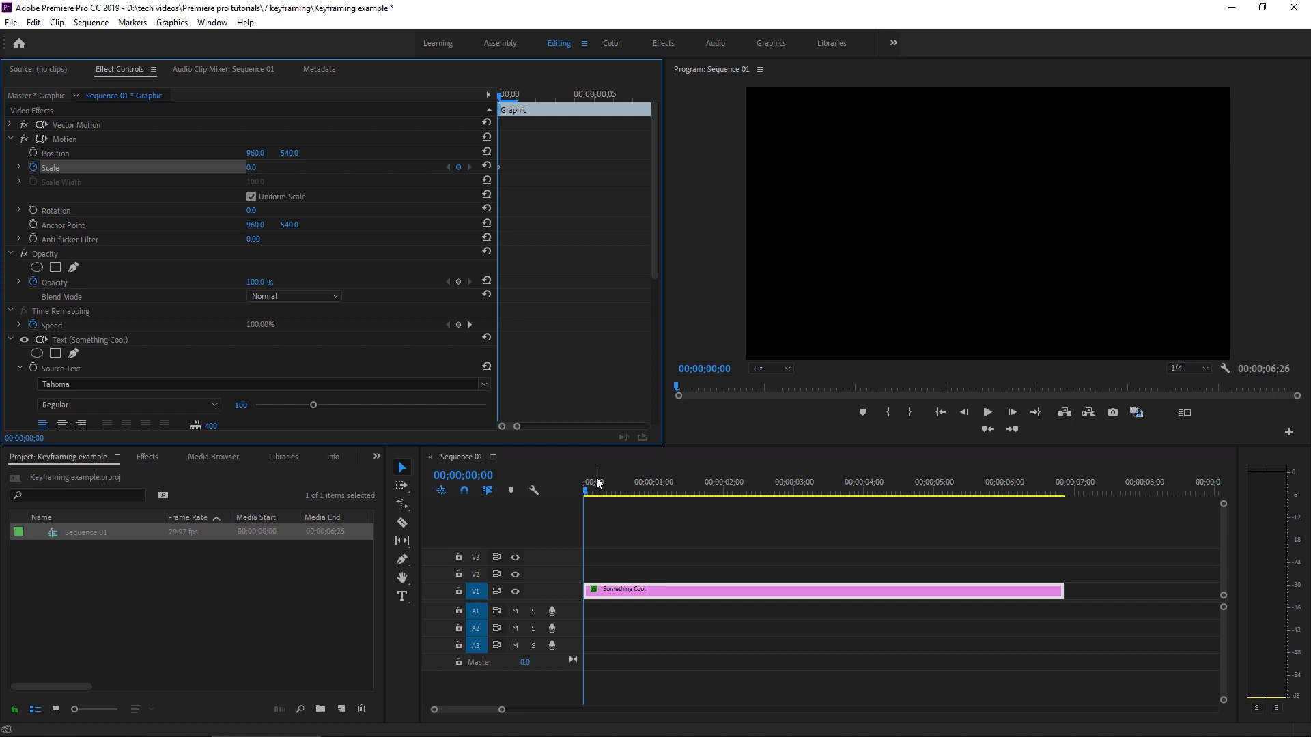
drag(641, 491, 793, 486)
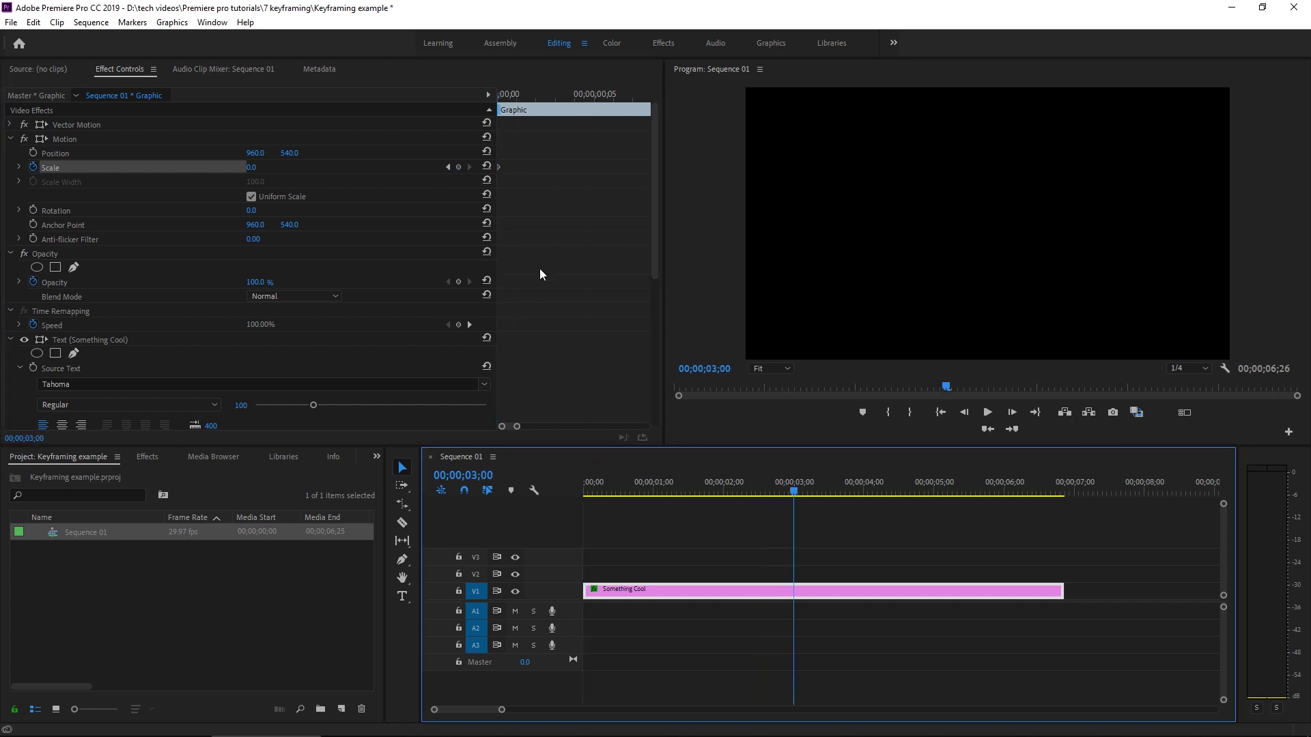
click(250, 168)
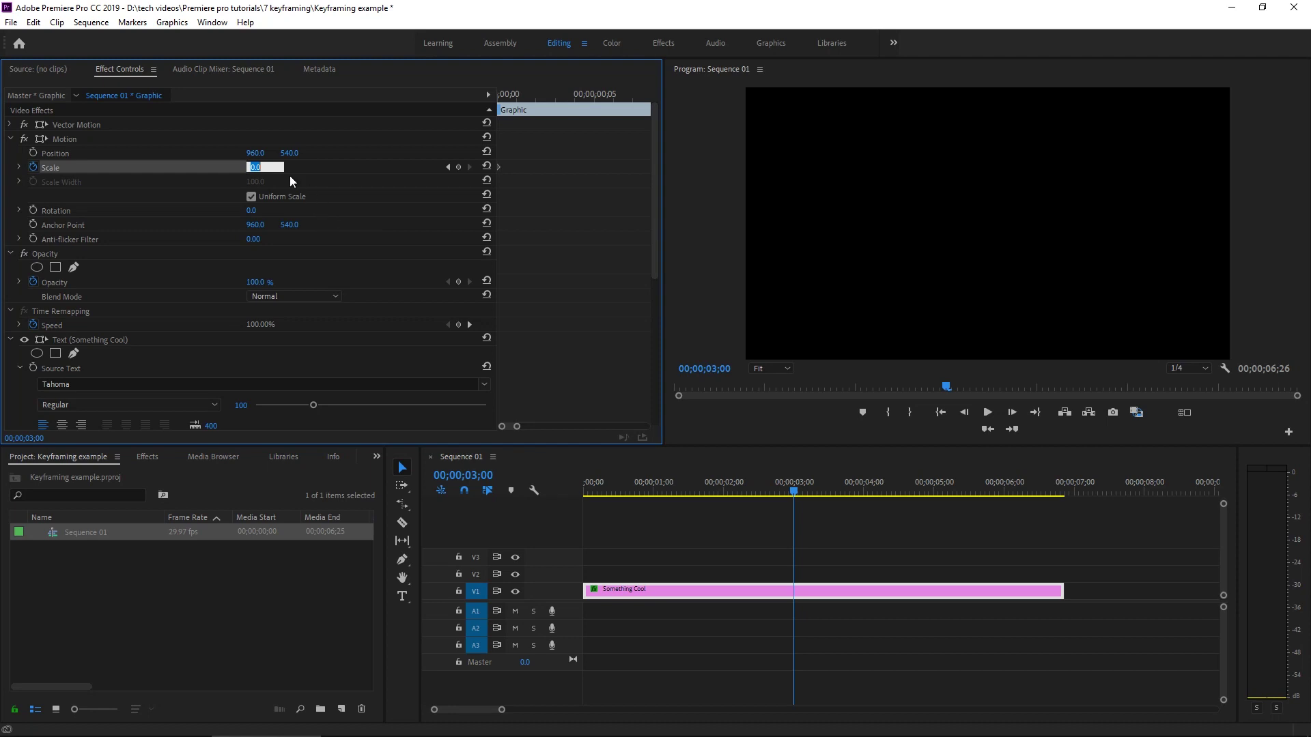
click(270, 166)
text(115)
key(Return)
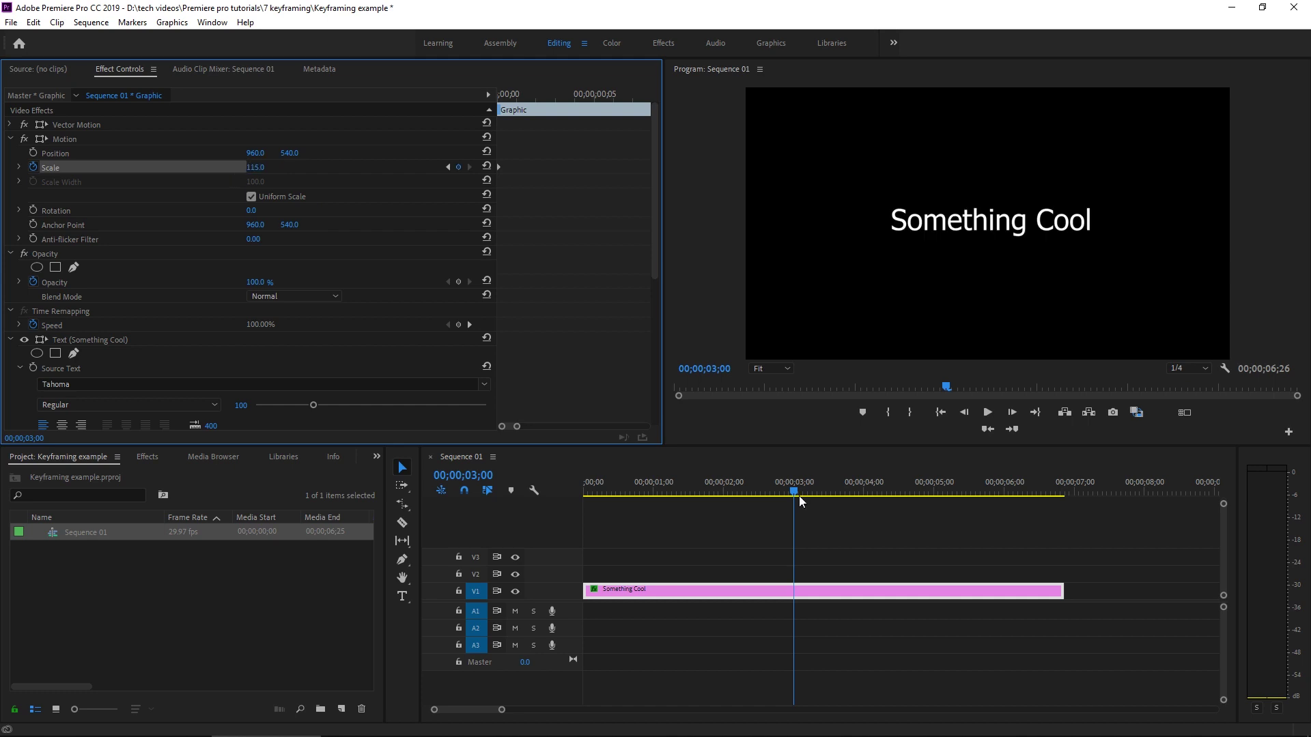
Add Scale keyframes of 85 at 3;06 and 100 at 3;12.
drag(794, 490, 807, 490)
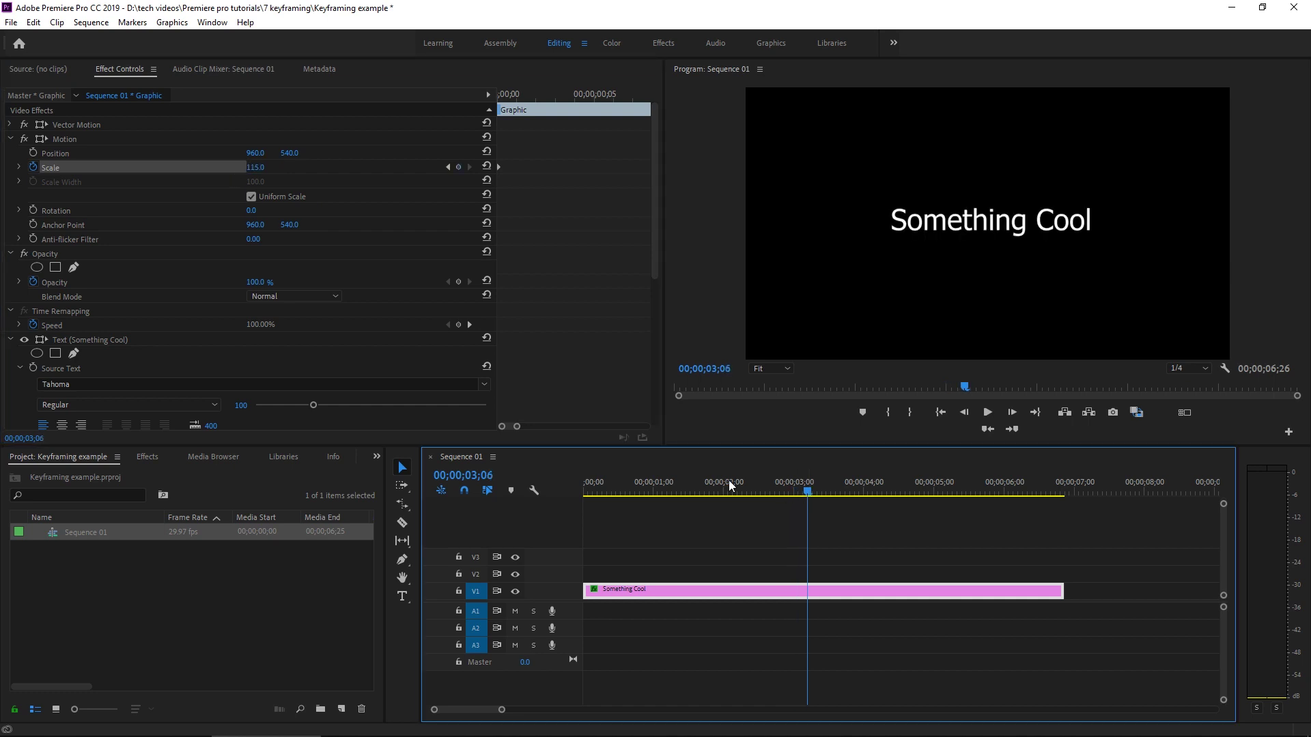
click(255, 167)
text(85)
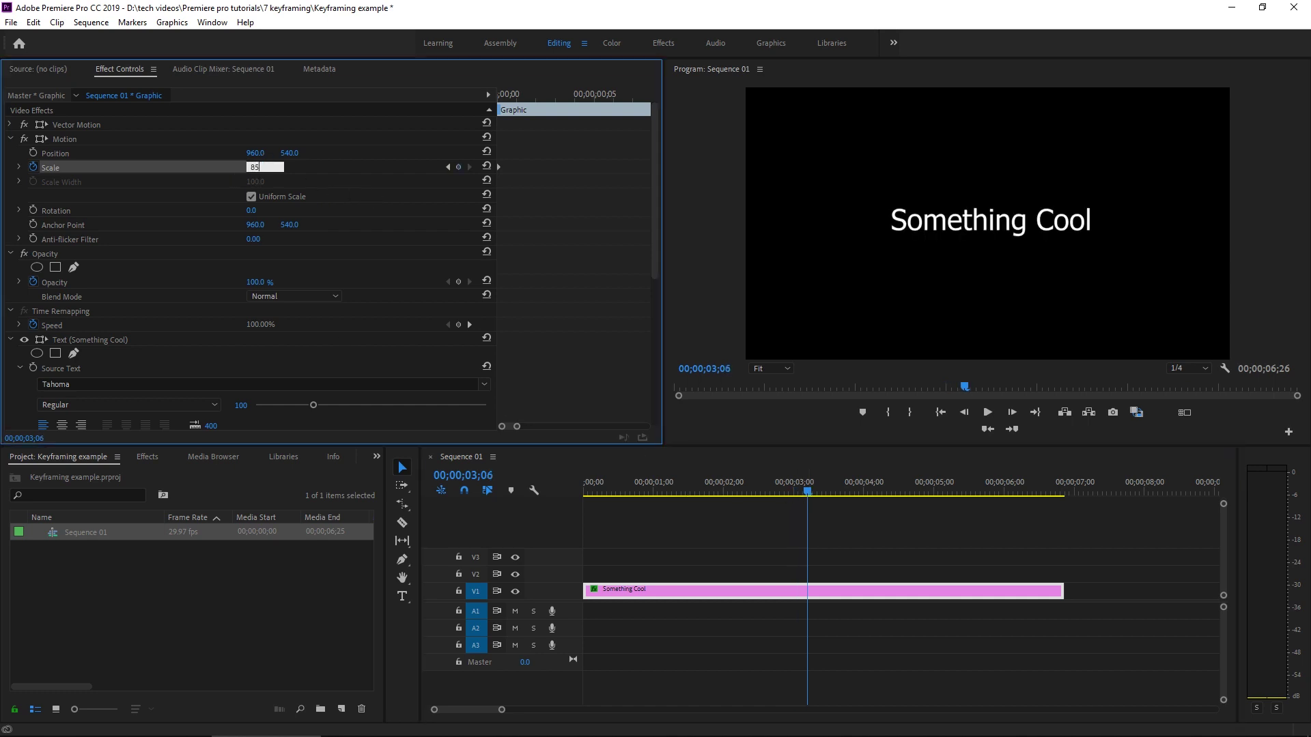
key(Return)
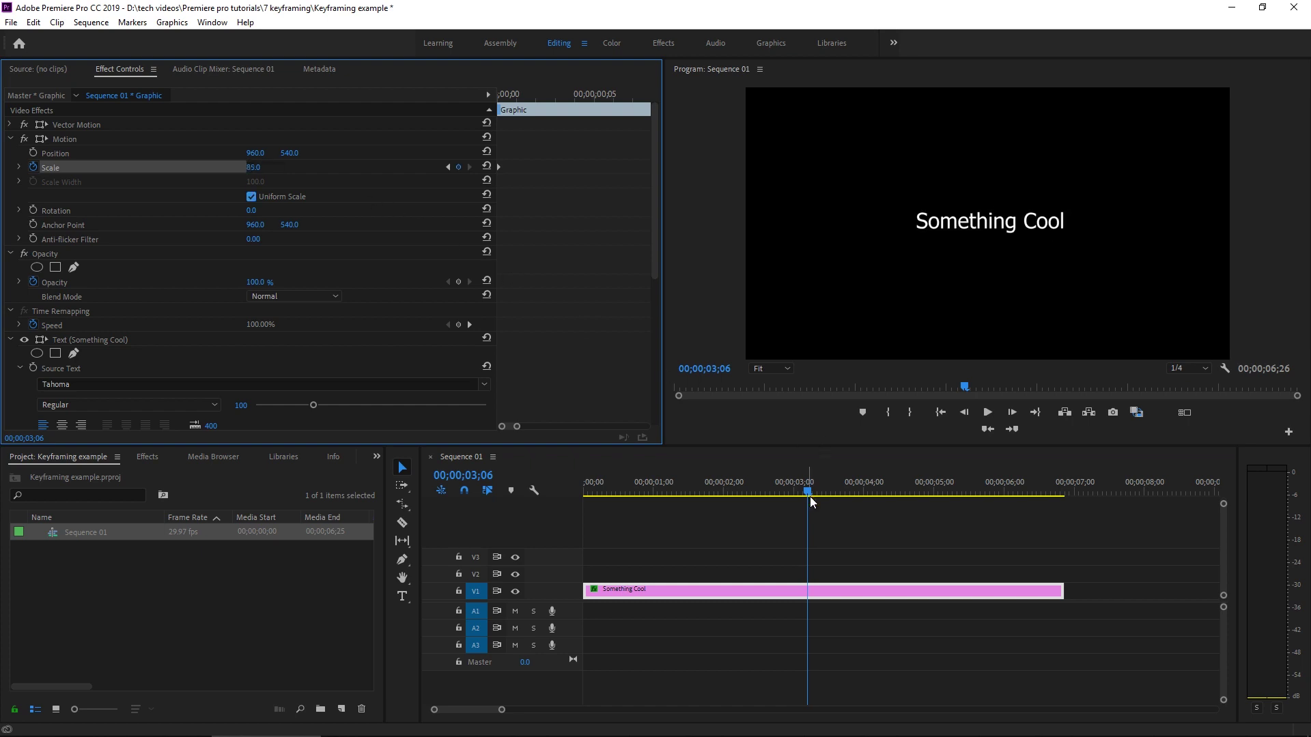
drag(810, 497, 821, 490)
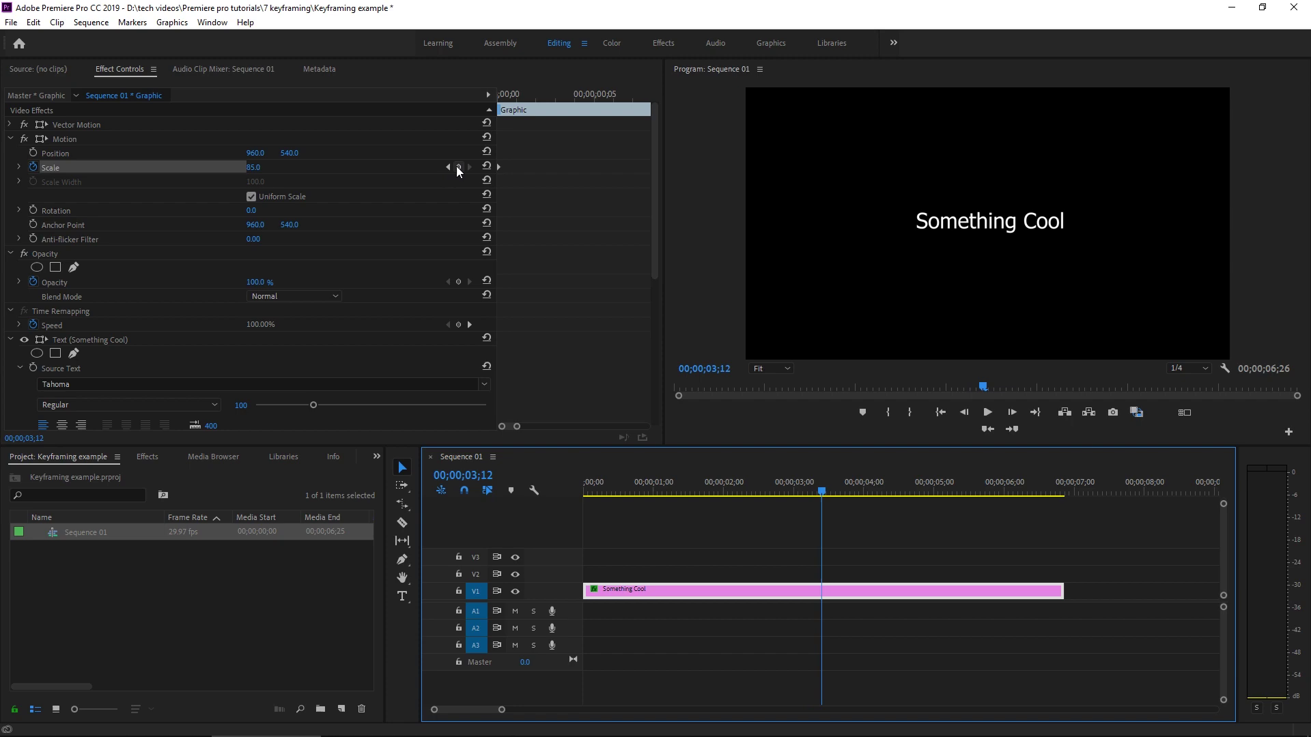
click(265, 164)
click(264, 163)
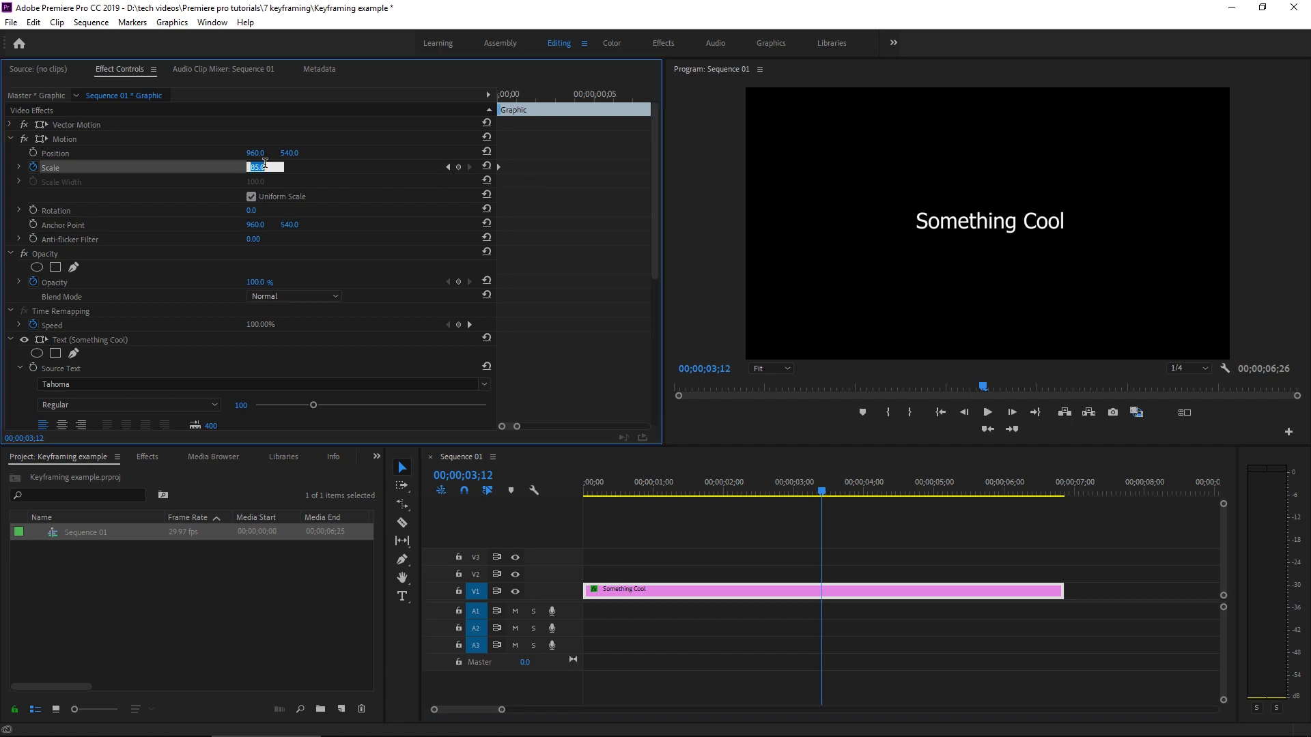
text(100)
click(827, 490)
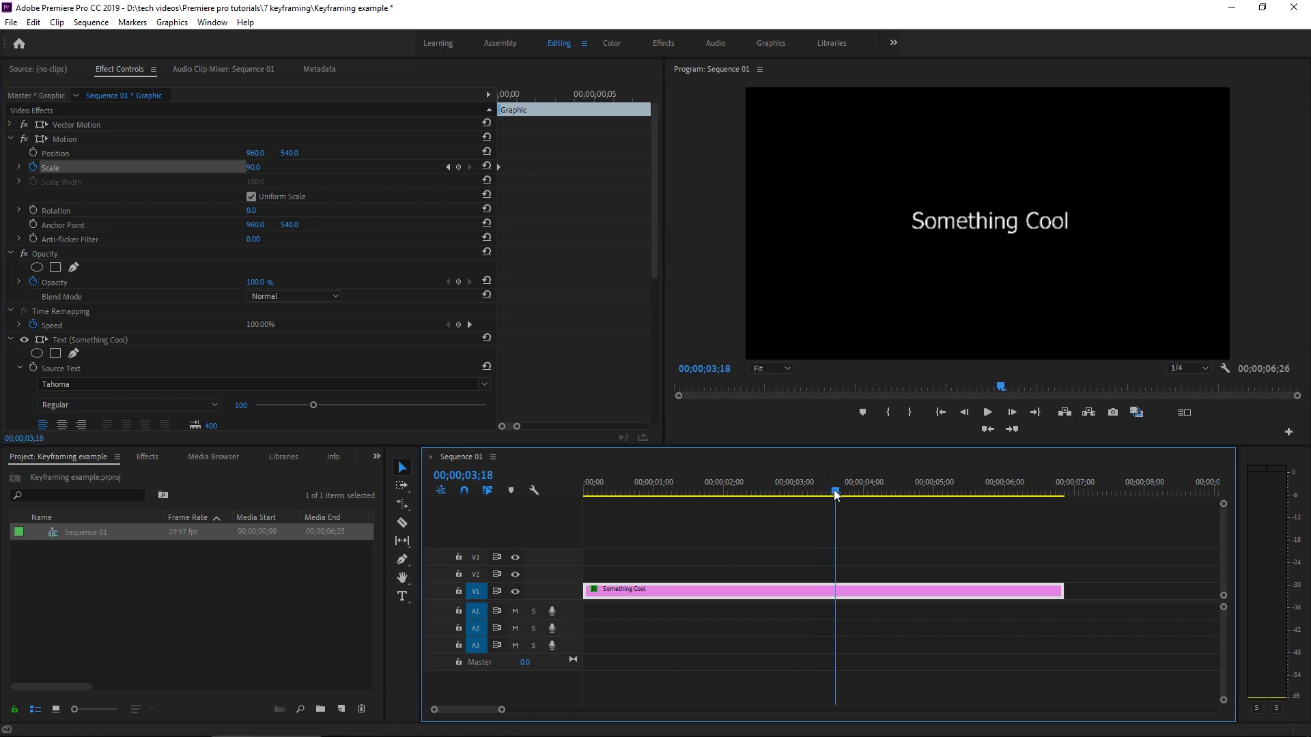
click(251, 169)
click(658, 490)
Return to the clip start and play back the bouncing scale animation.
key(Home)
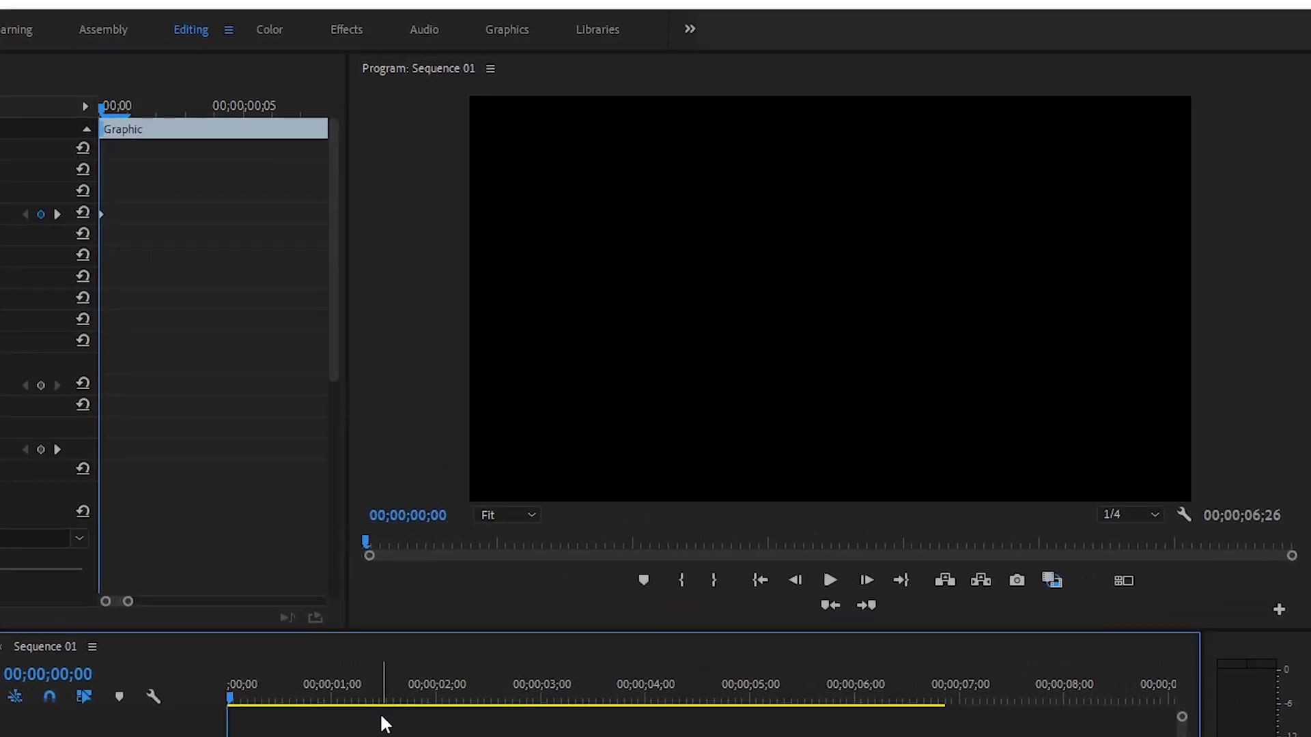
key(space)
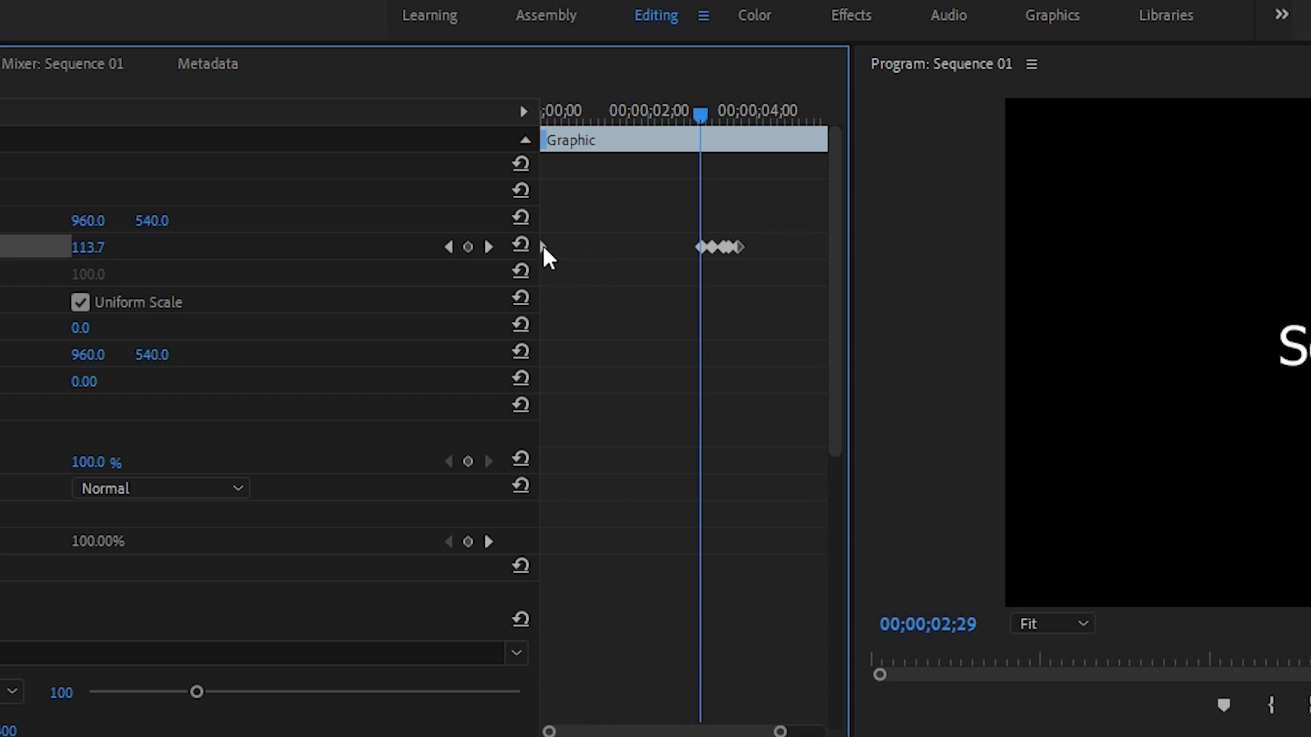
Apply Ease In to the 3-second Scale keyframe and play the title from 00;00.
right_click(701, 247)
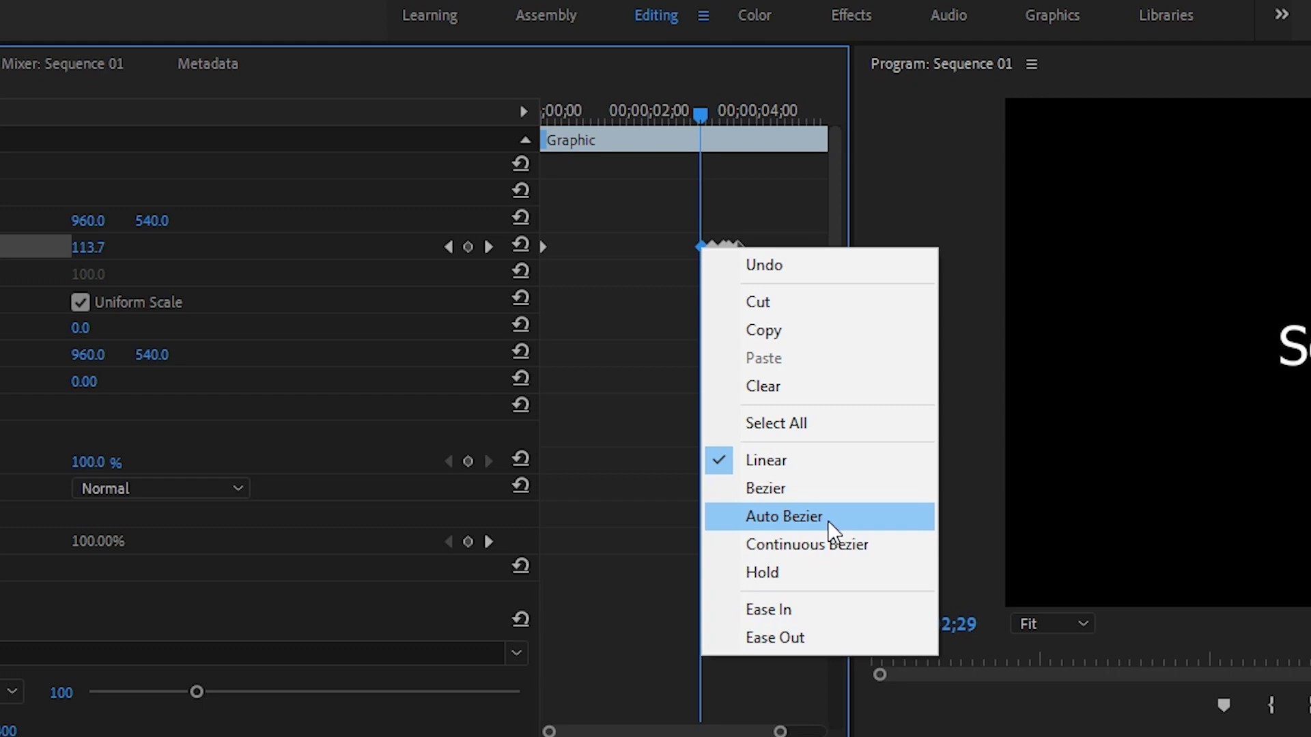
click(772, 610)
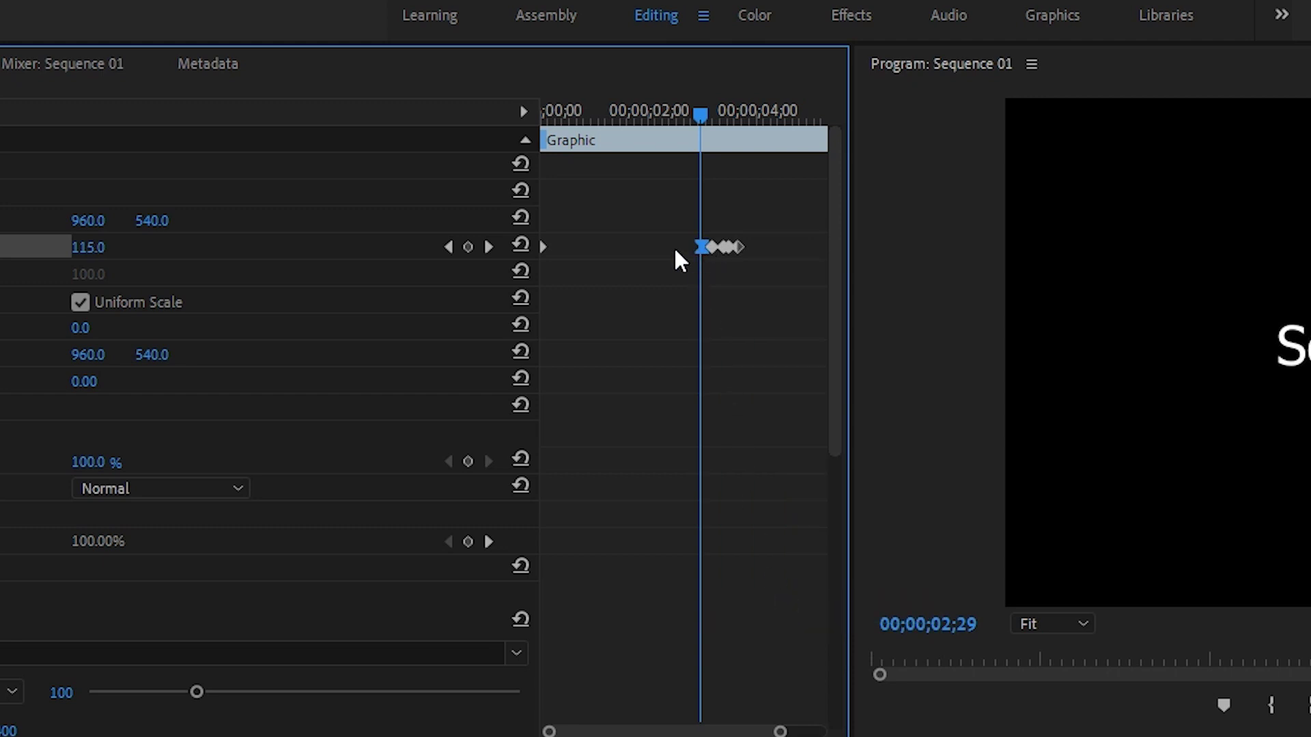
drag(697, 117, 470, 130)
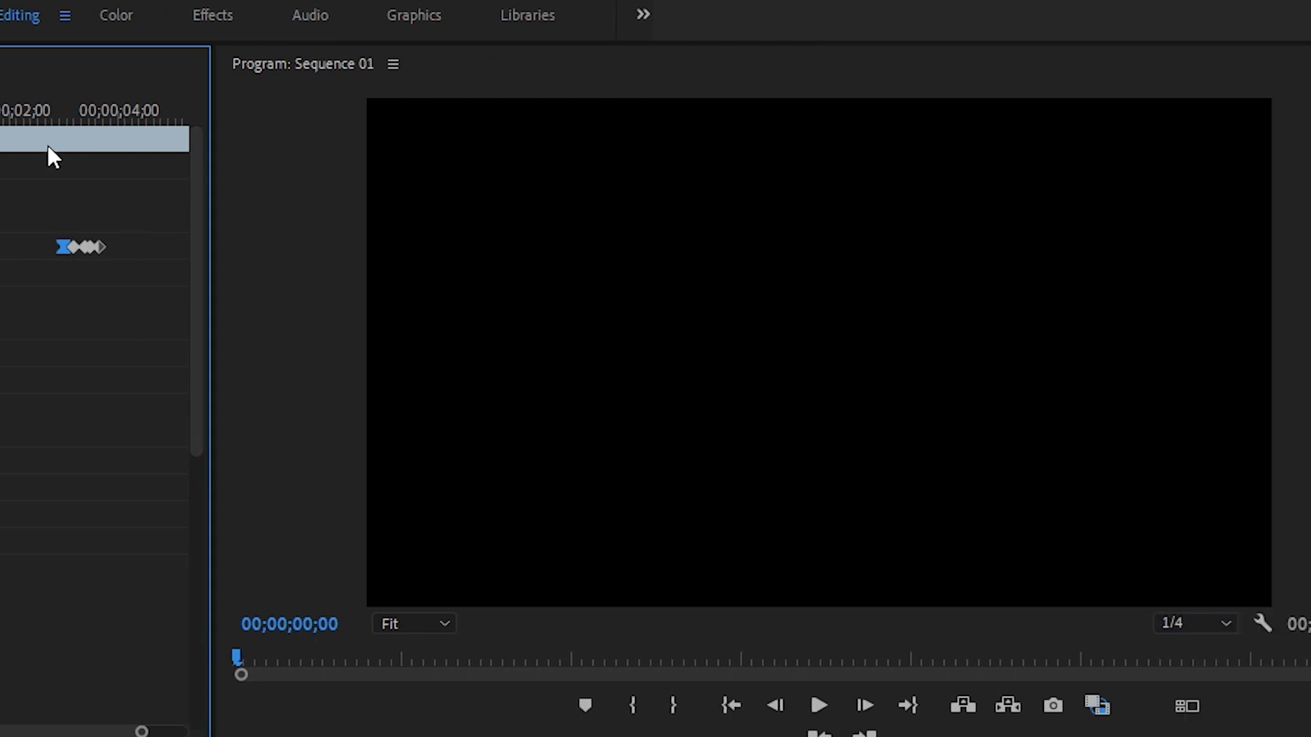
key(space)
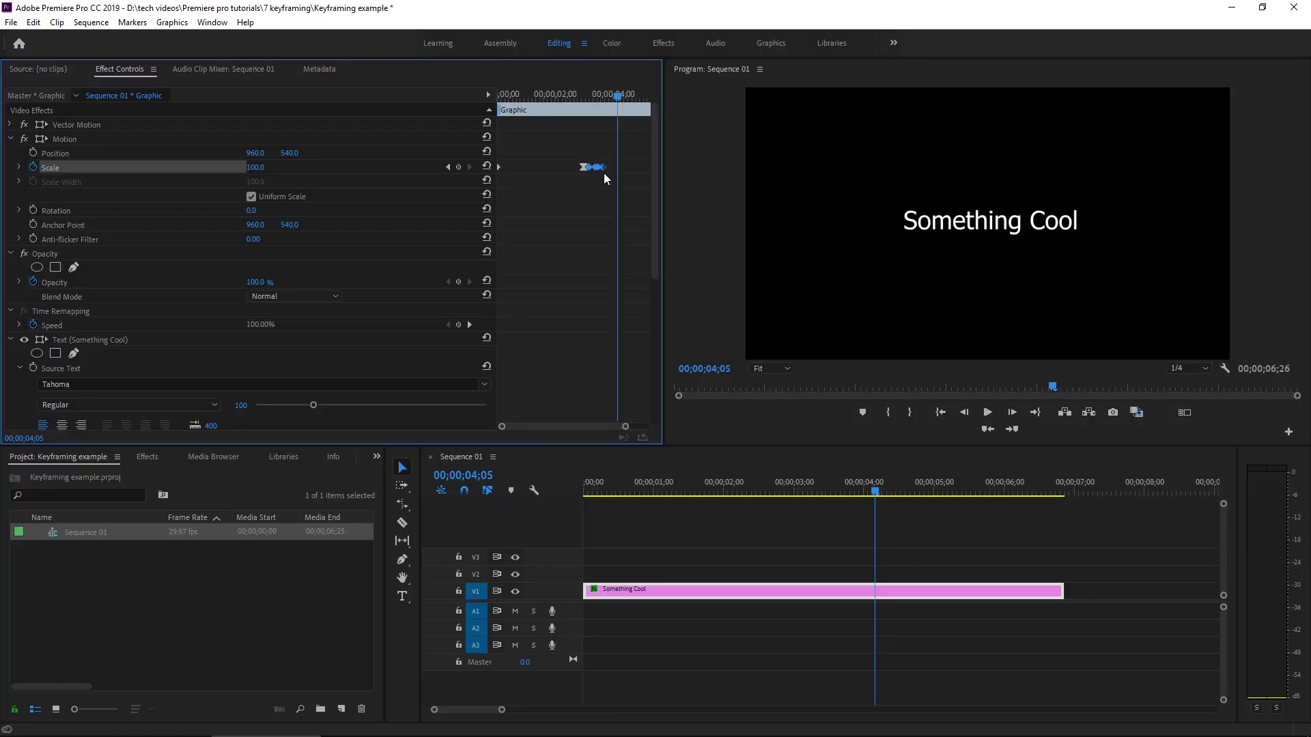
Set the first Scale keyframe to Ease Out and preview Something Cool growing to full size.
right_click(595, 167)
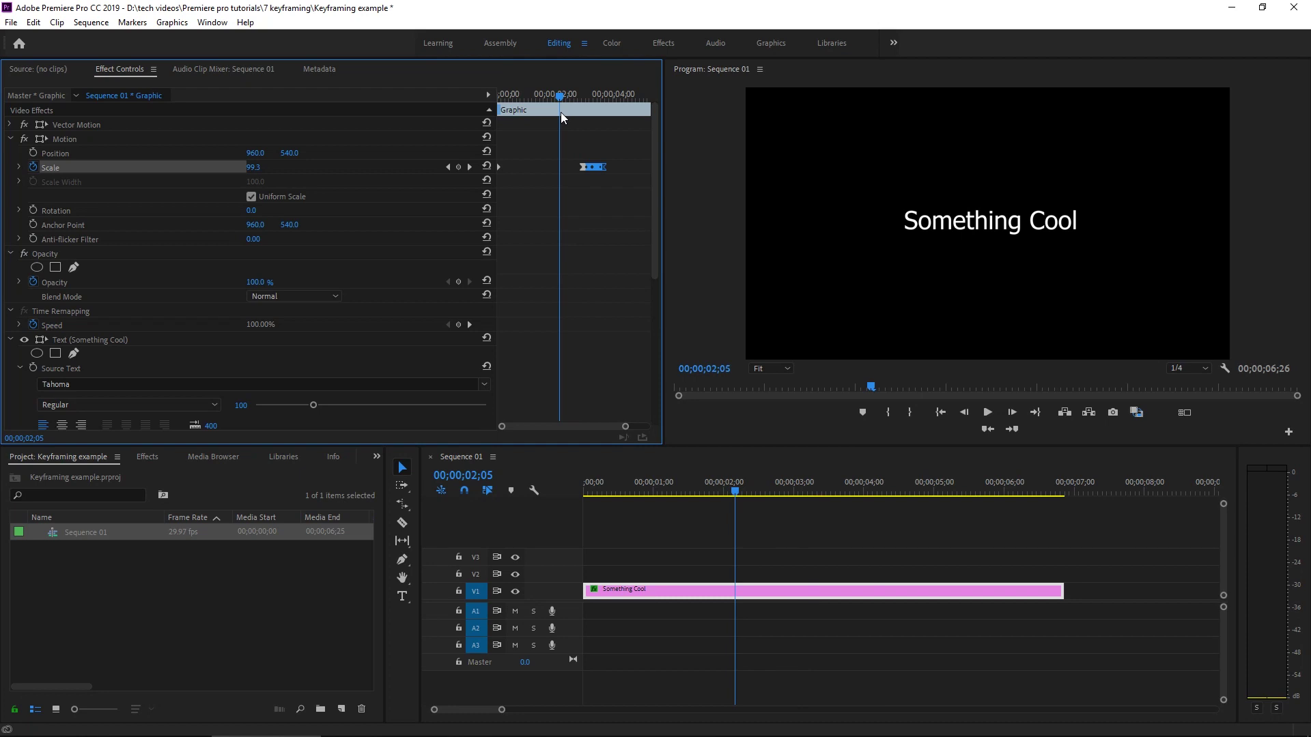
key(space)
key(space)
key(Home)
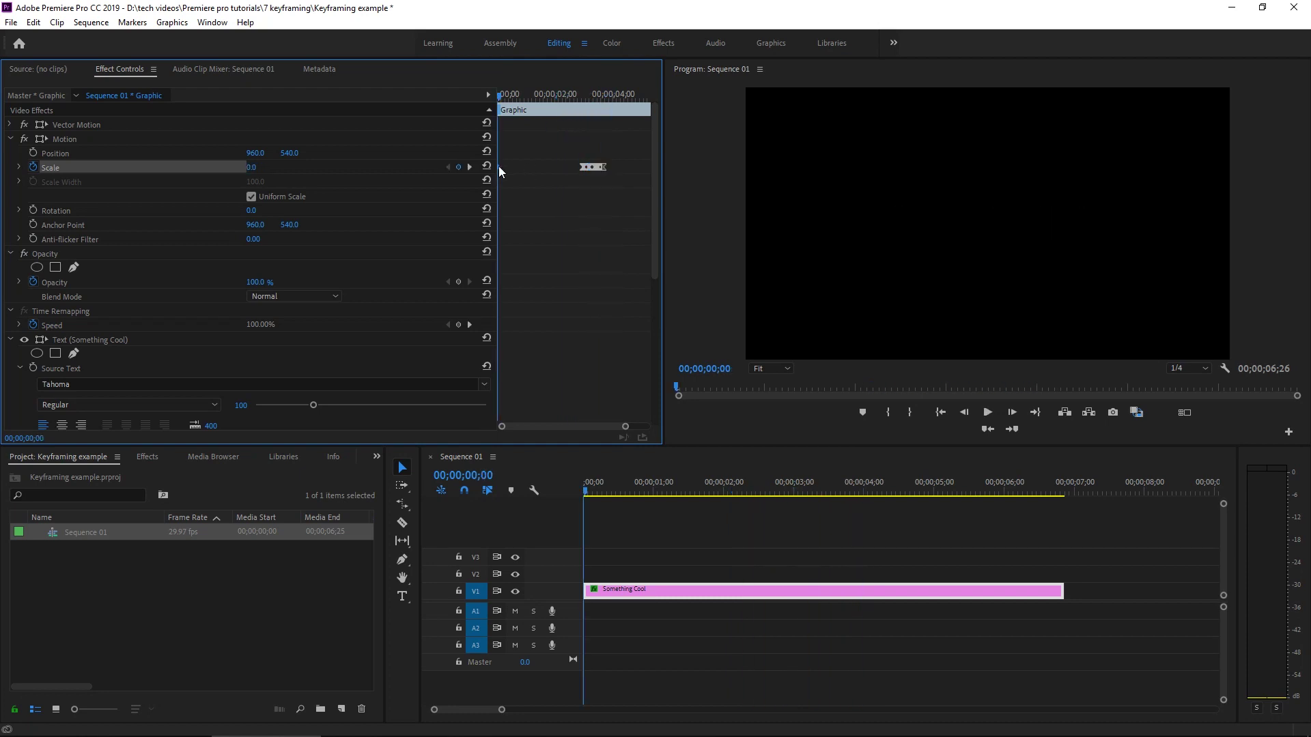
right_click(498, 167)
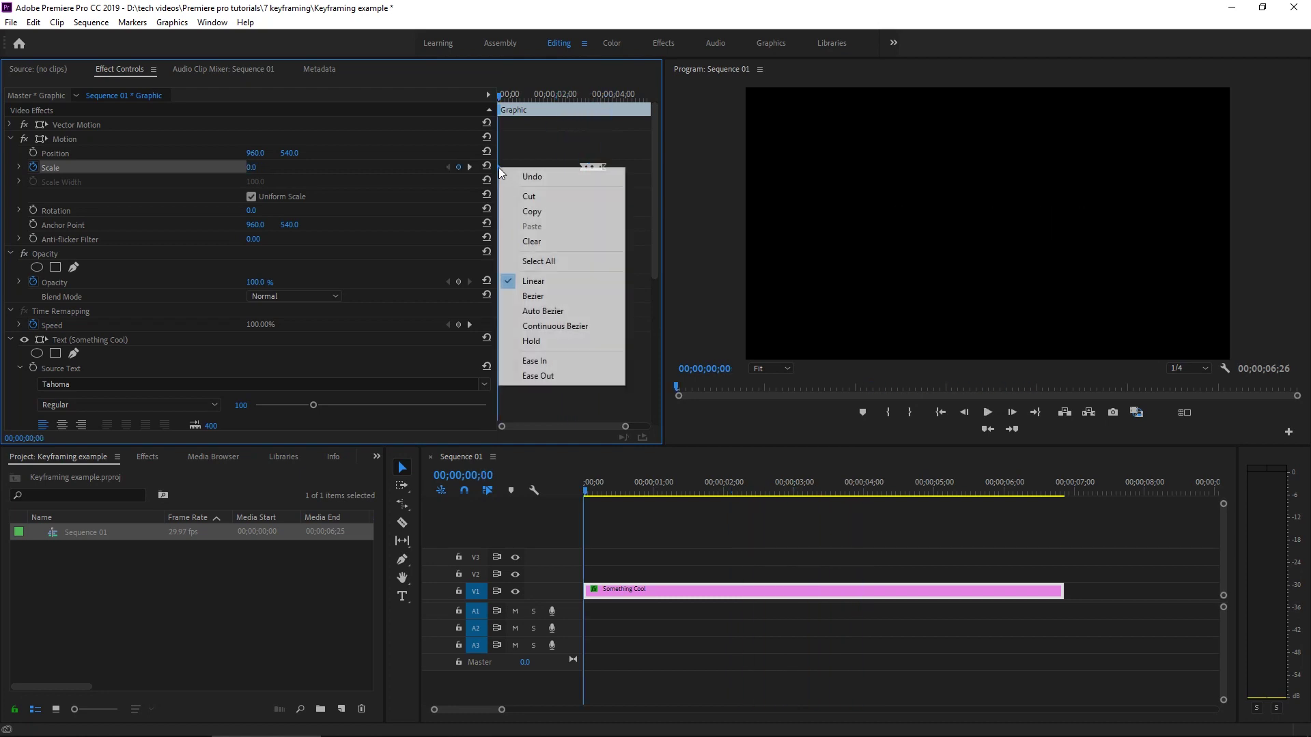
click(558, 373)
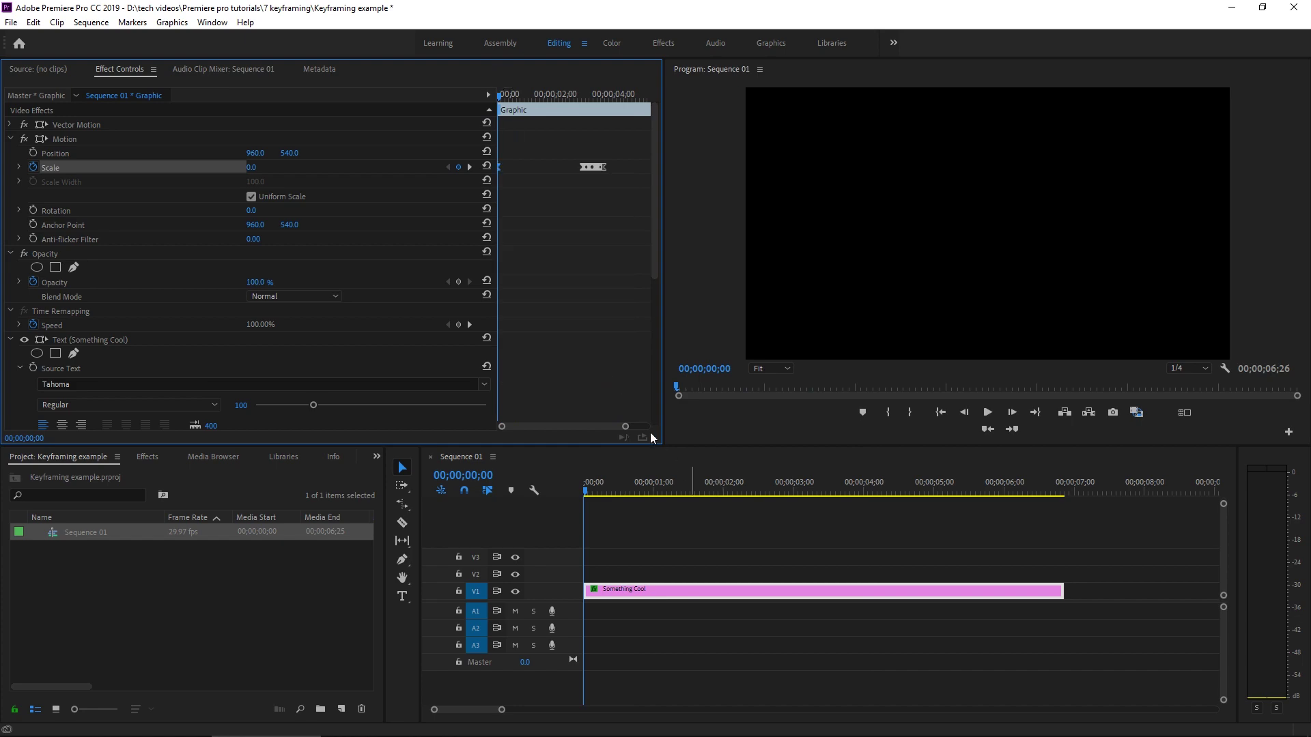
key(space)
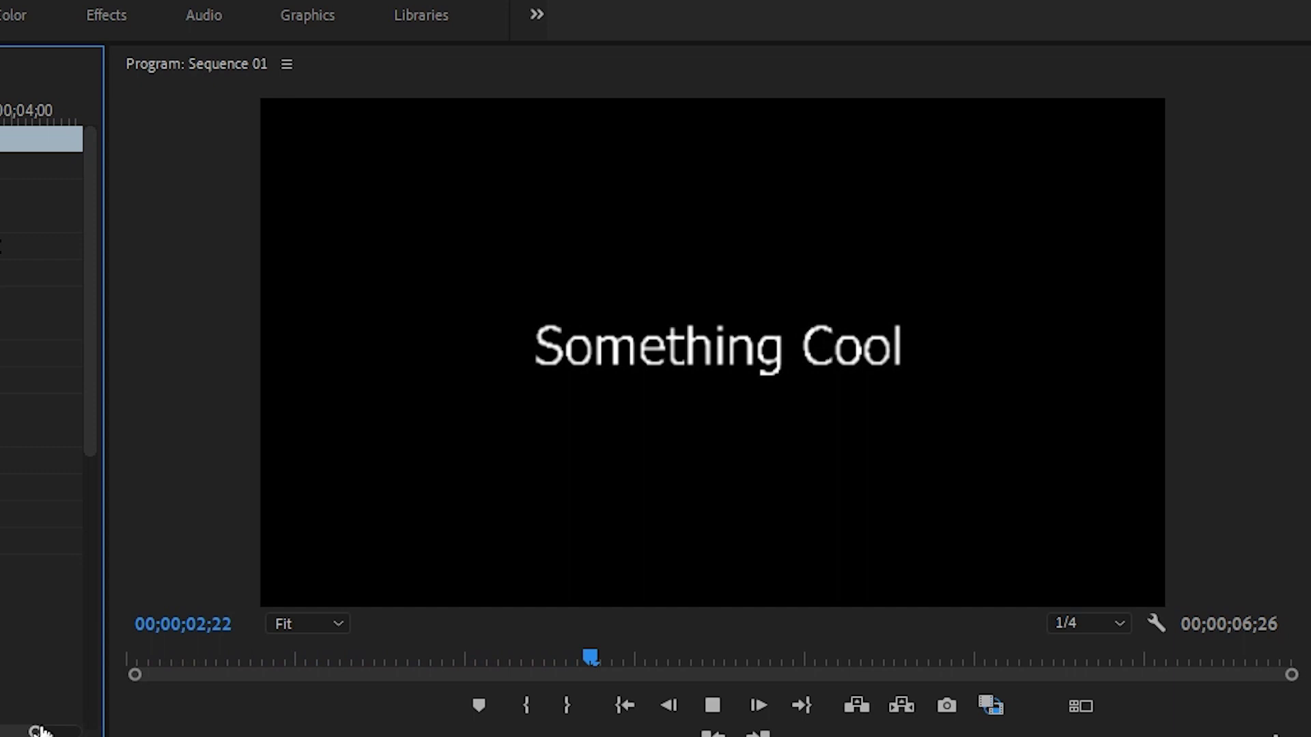
key(space)
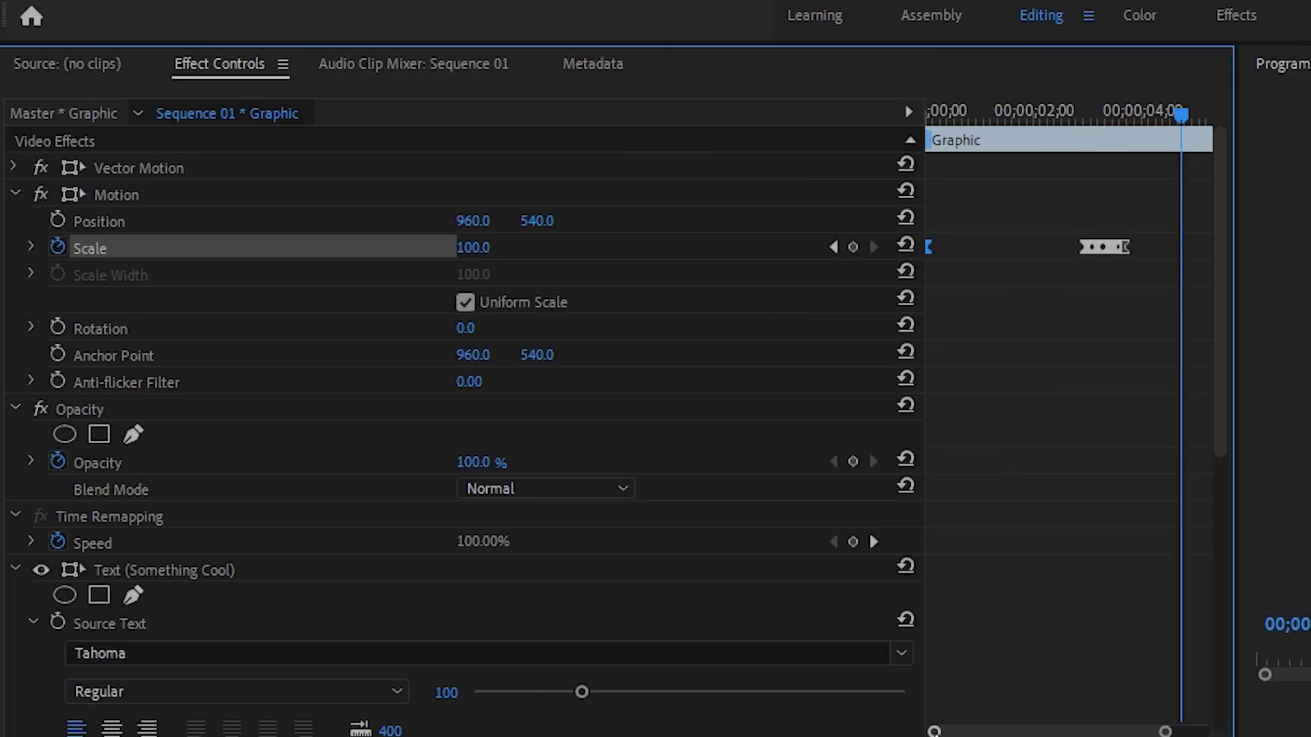
Drag the later Scale keyframes further right to lengthen the bounce, then step through them to check values.
drag(934, 730, 1007, 733)
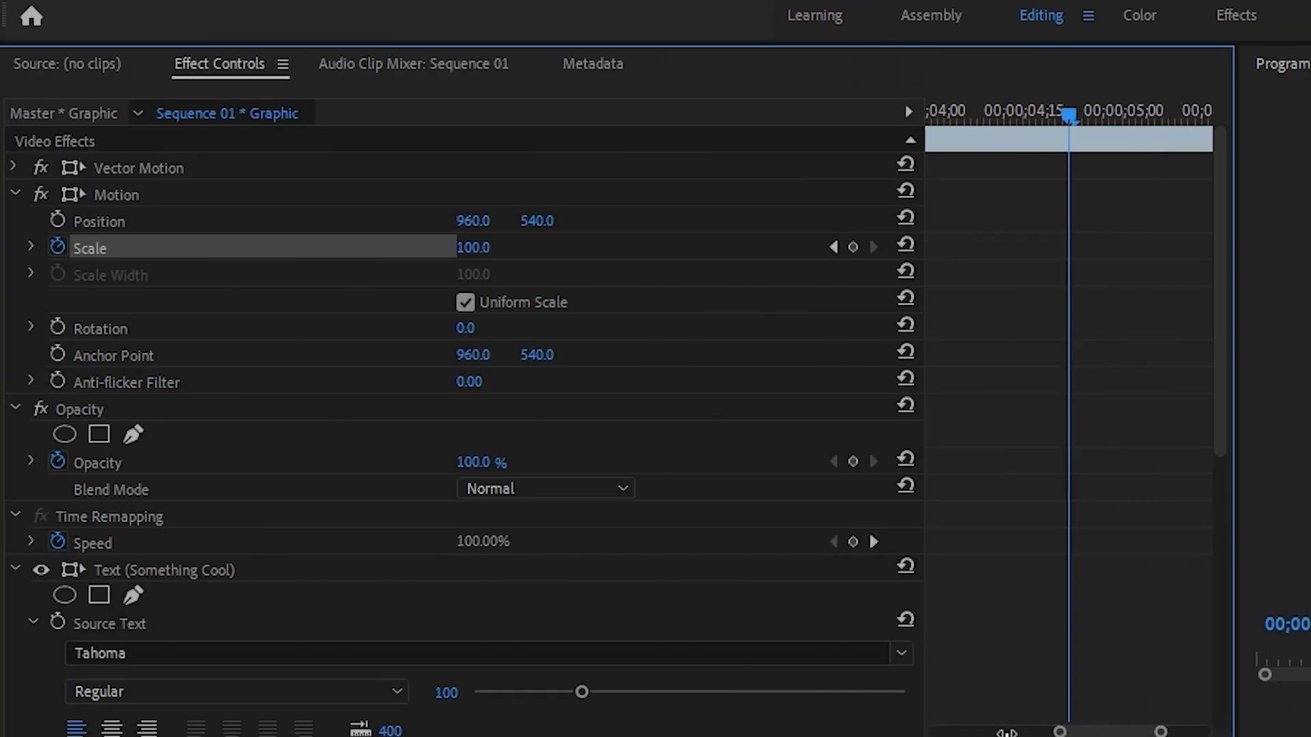
scroll(1157, 483, up, 3)
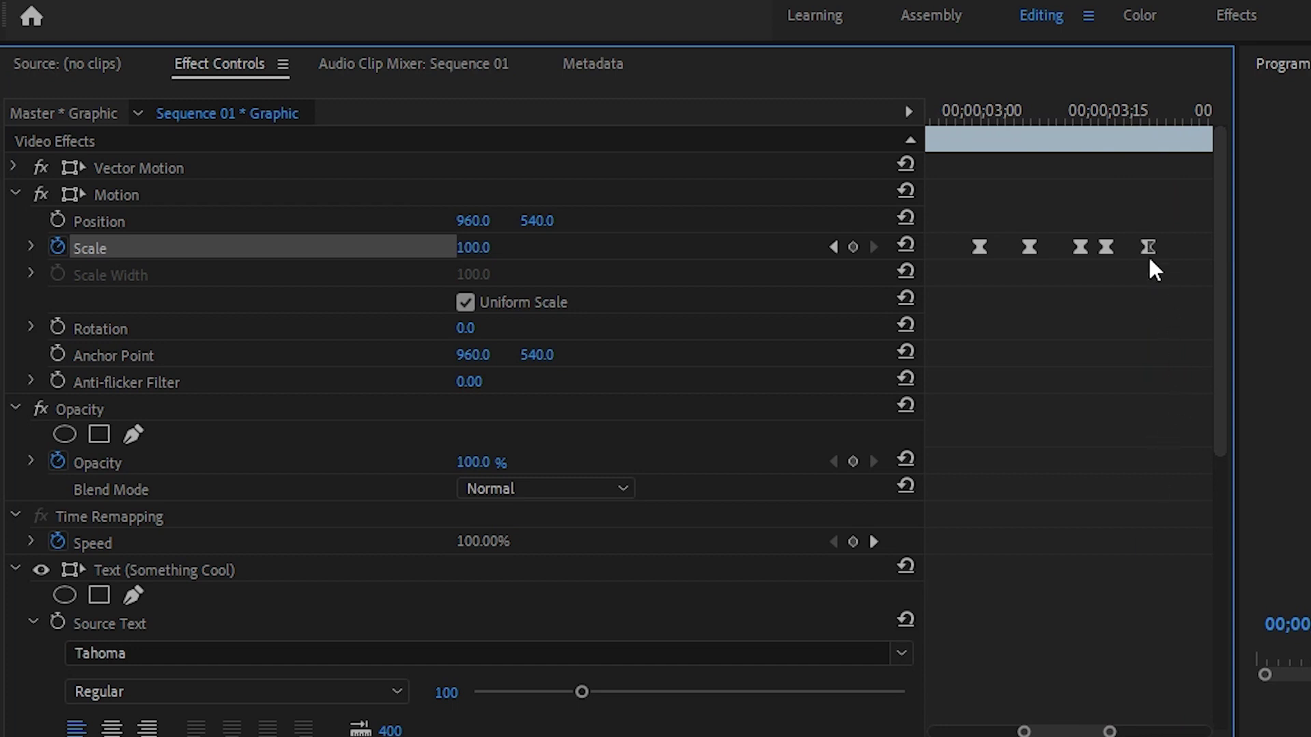
drag(1148, 247, 1115, 248)
drag(1080, 247, 1028, 247)
mouse_move(1145, 246)
mouse_down()
mouse_move(1179, 246)
mouse_move(959, 225)
mouse_move(1194, 245)
mouse_up()
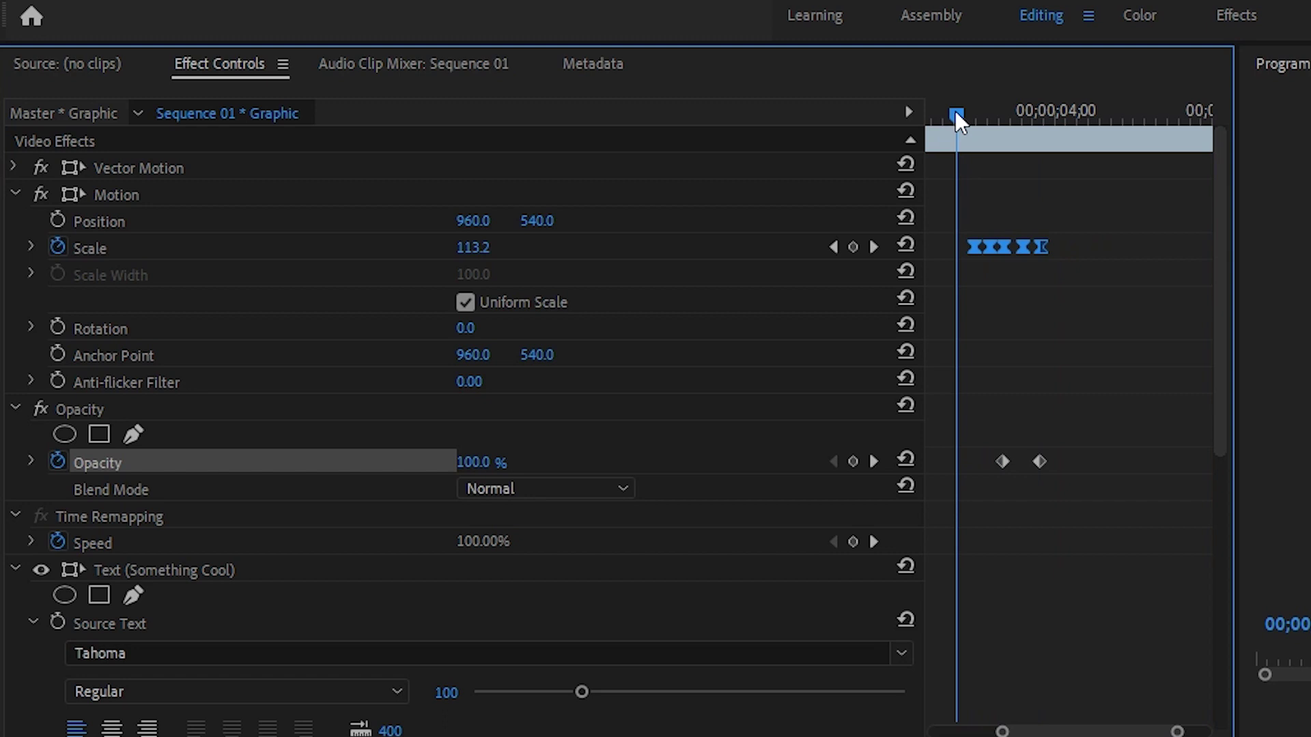
drag(954, 110, 998, 112)
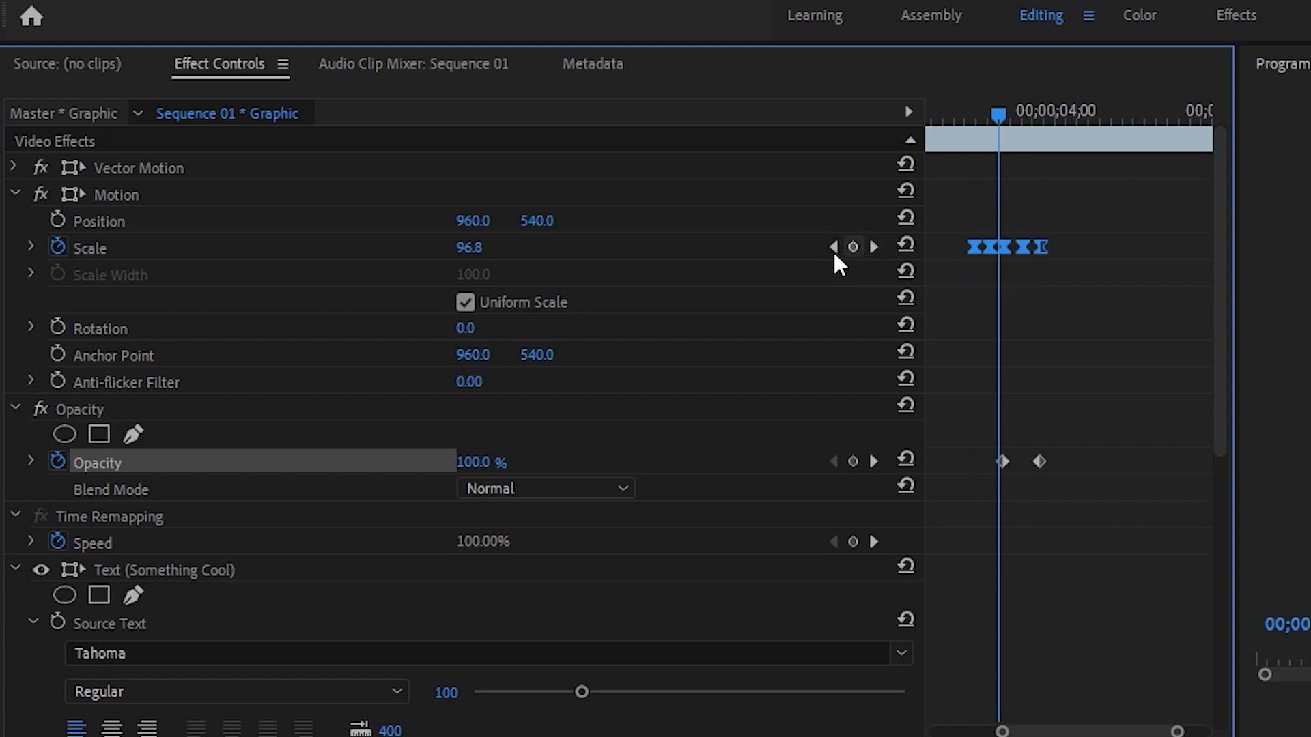
click(874, 246)
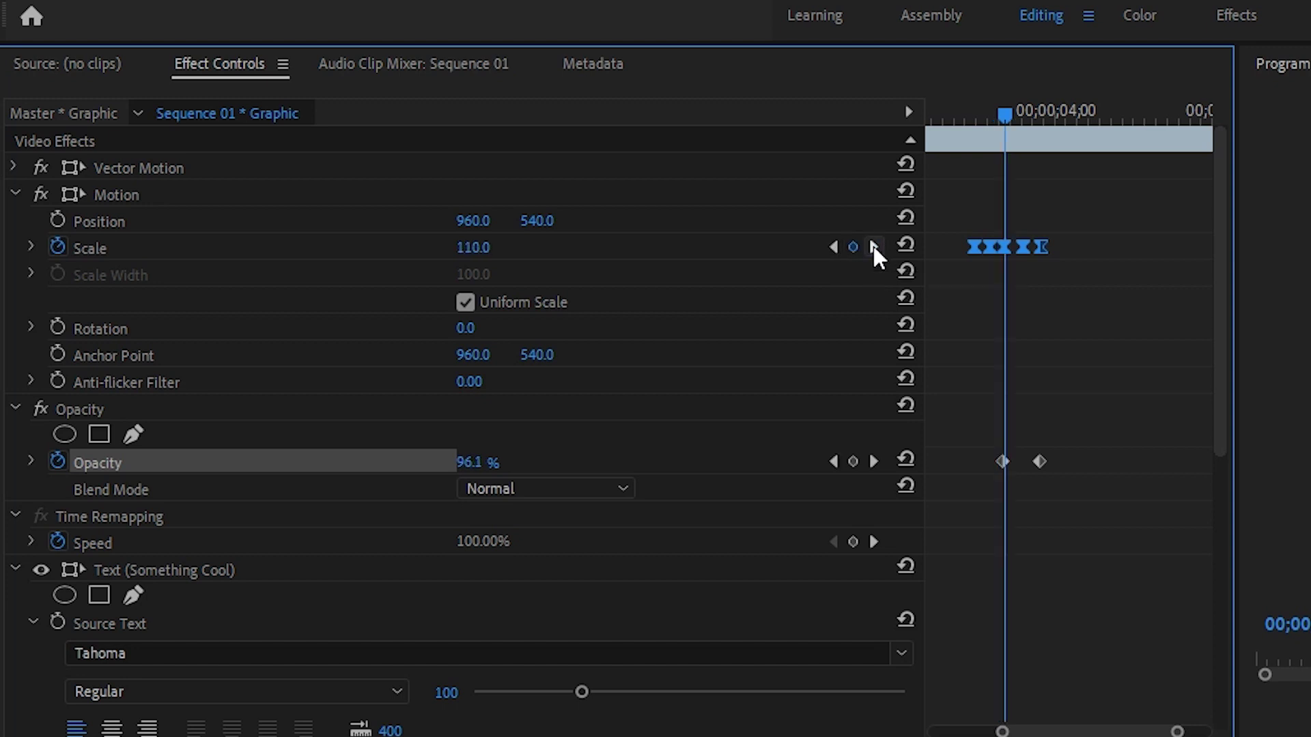
Preview the bounce and set a 100% Opacity keyframe at 00;00;03;12.
click(873, 246)
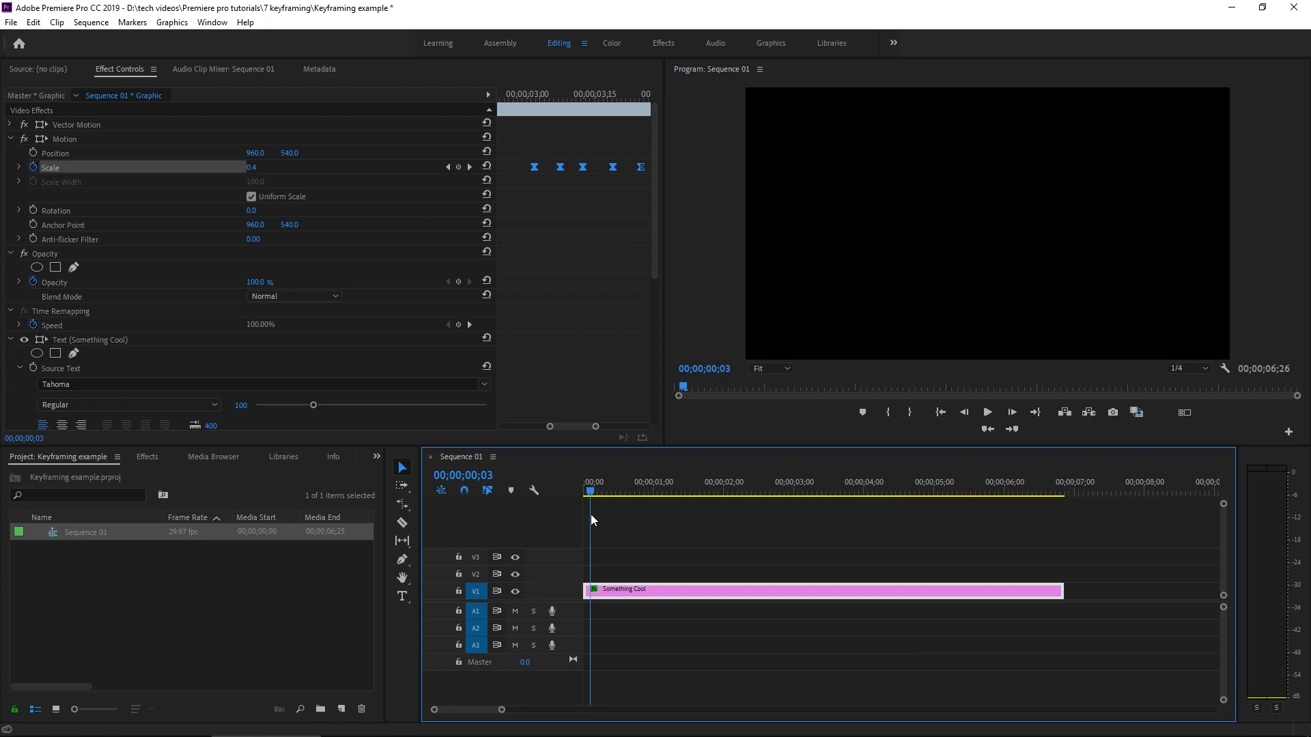
key(space)
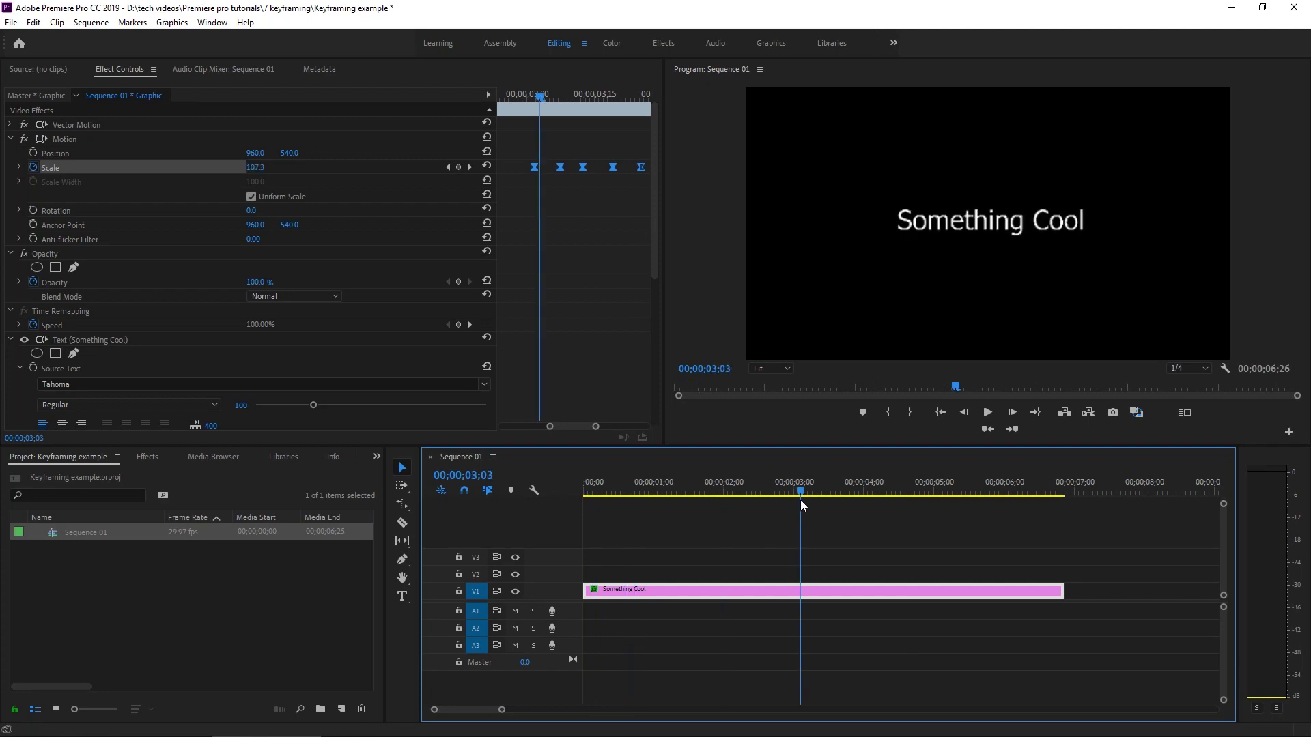
drag(859, 486, 822, 486)
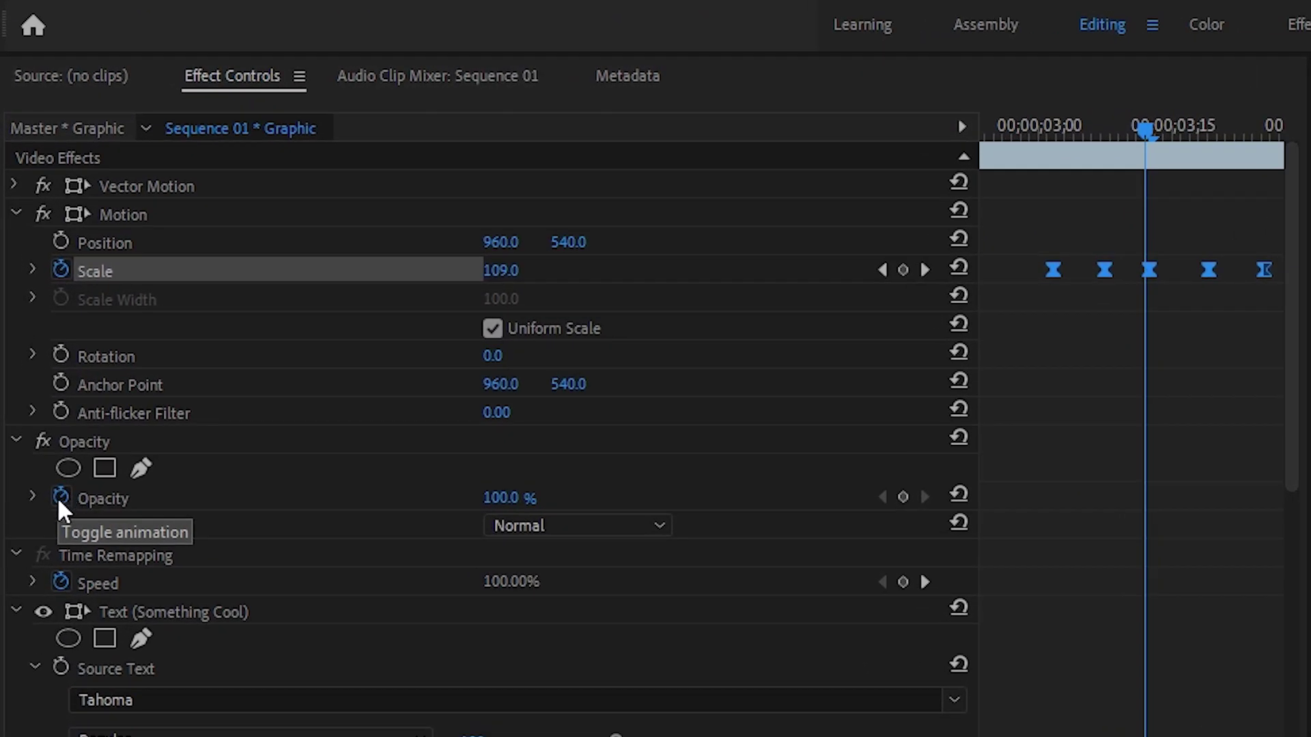
click(903, 497)
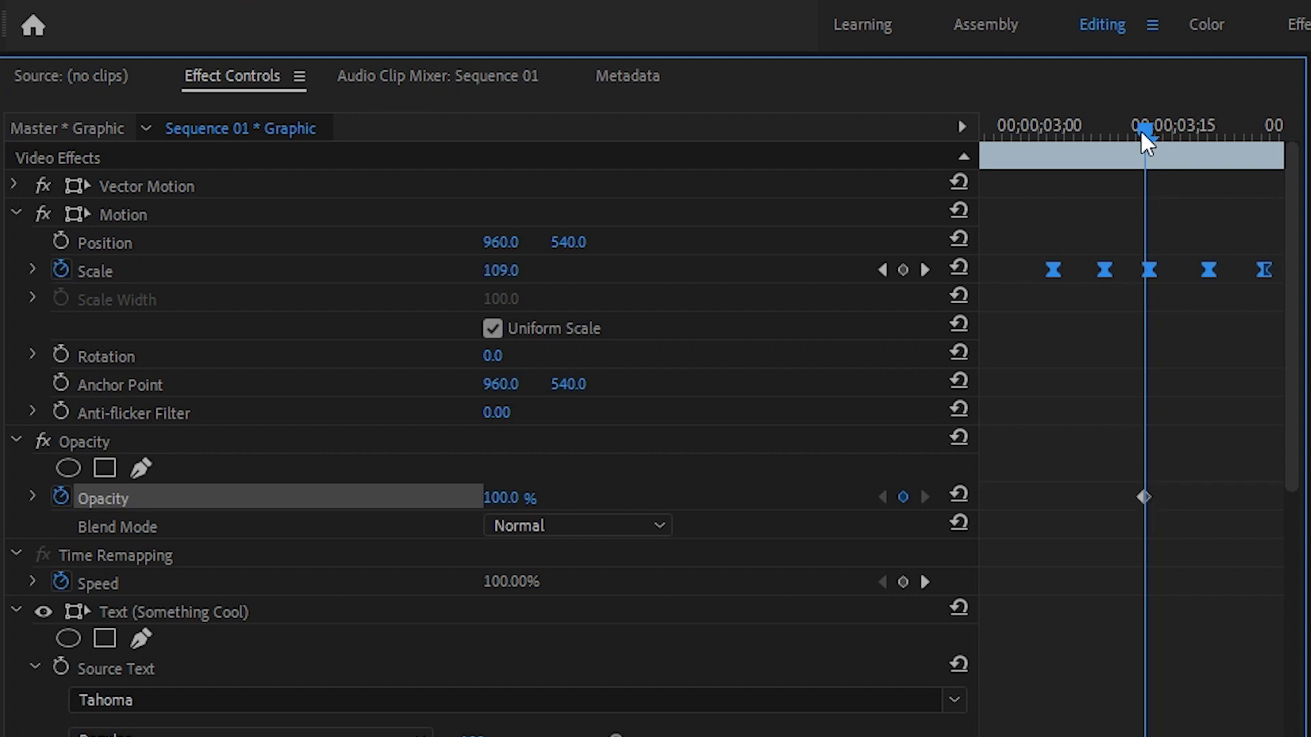
drag(1144, 129, 1263, 132)
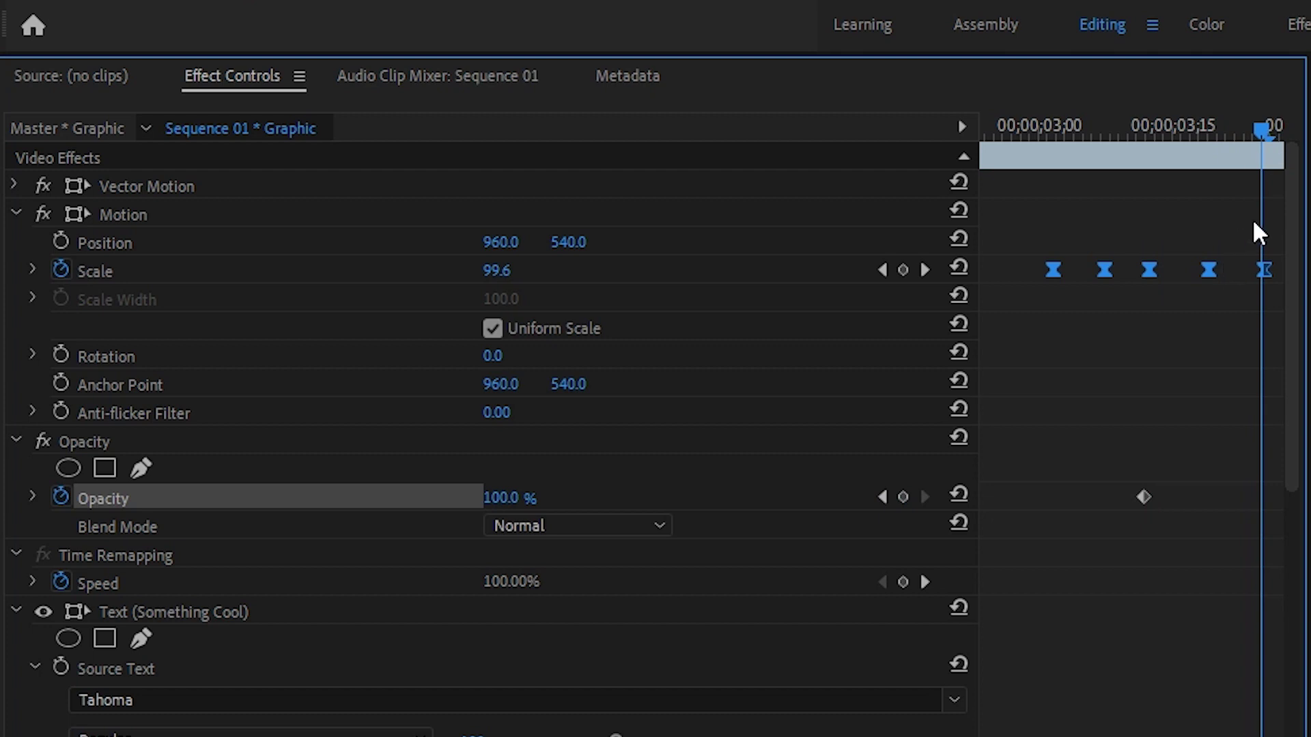
Add a second 100% Opacity keyframe at the clip end and replay the title from the start.
click(907, 499)
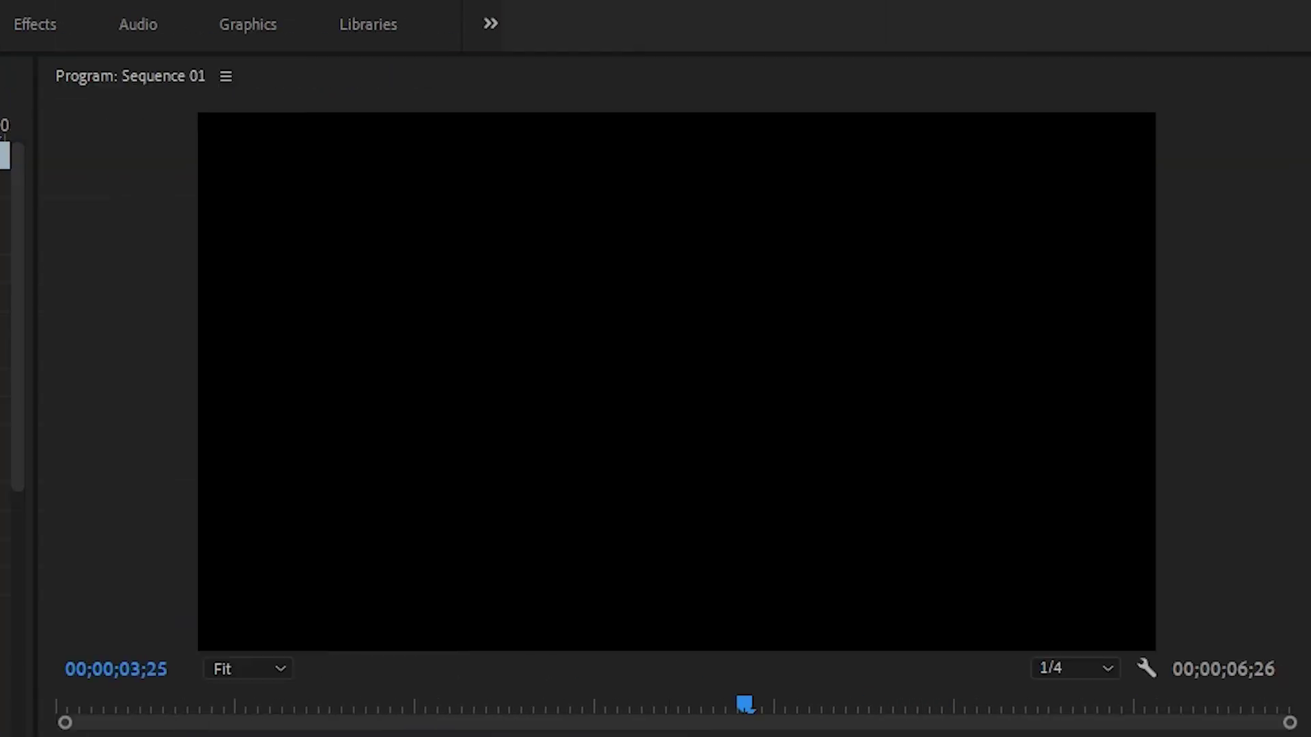
key(Home)
key(space)
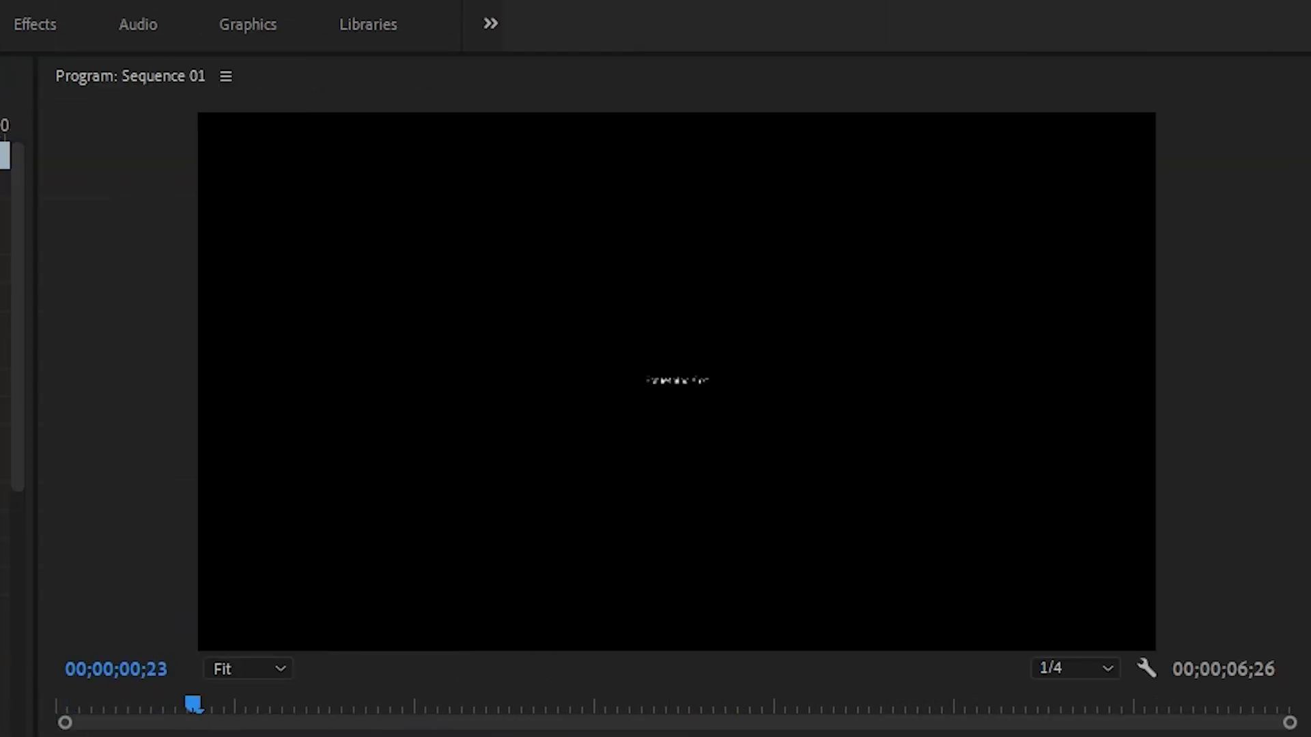